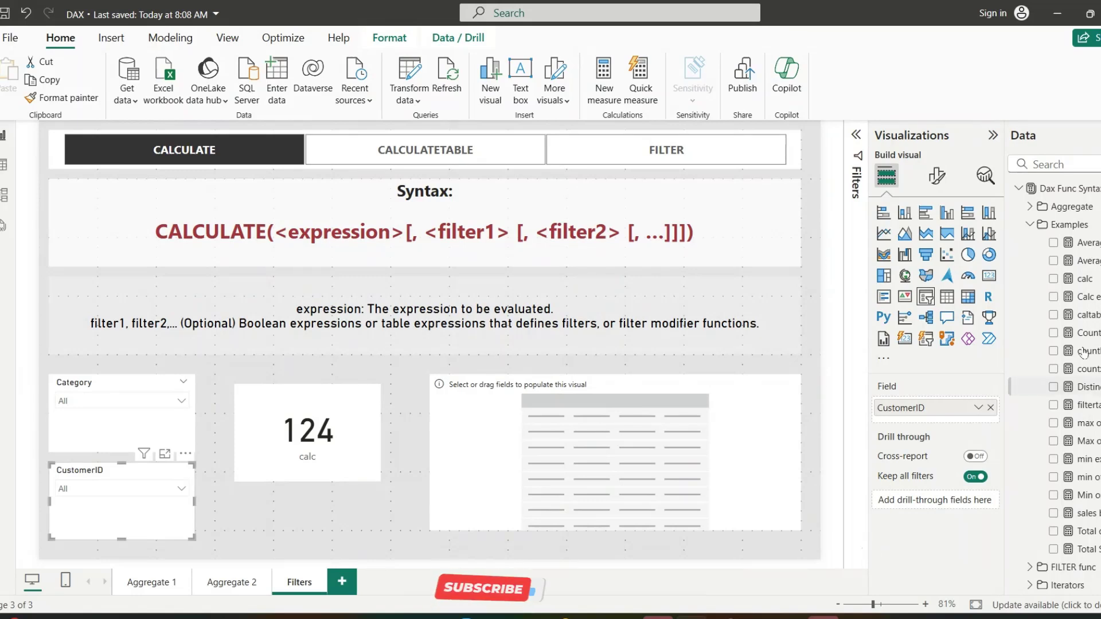
Step: Open the calc measure and examine its CALCULATE formula: the sum(Sales[Quantity]) expression and the Products[Category]="Electronics" filter
click(1092, 280)
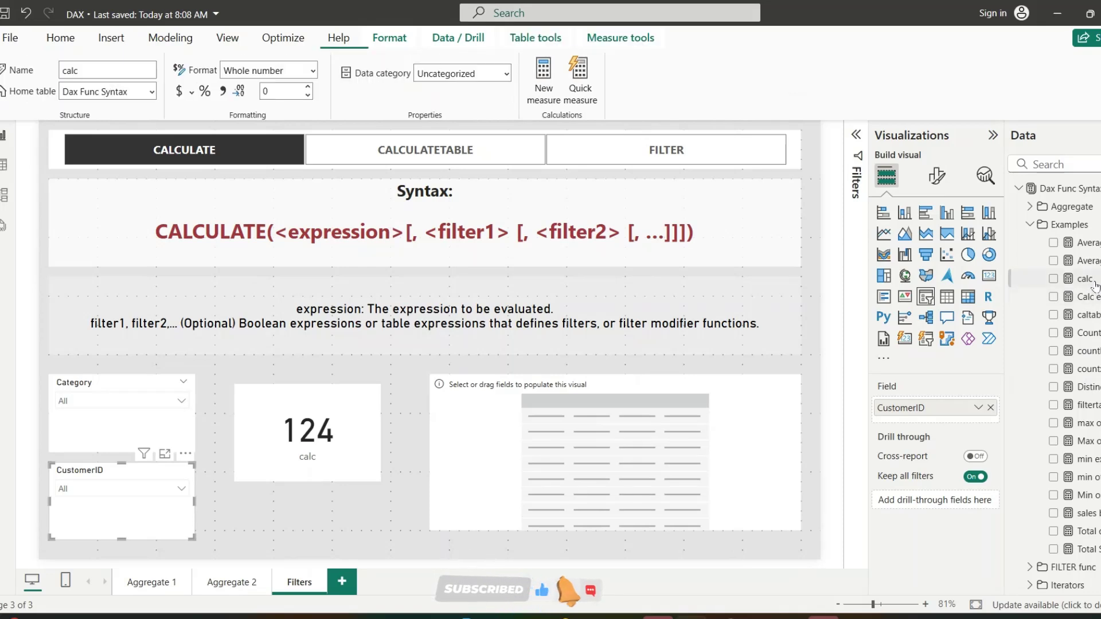
drag(147, 137, 606, 137)
click(606, 137)
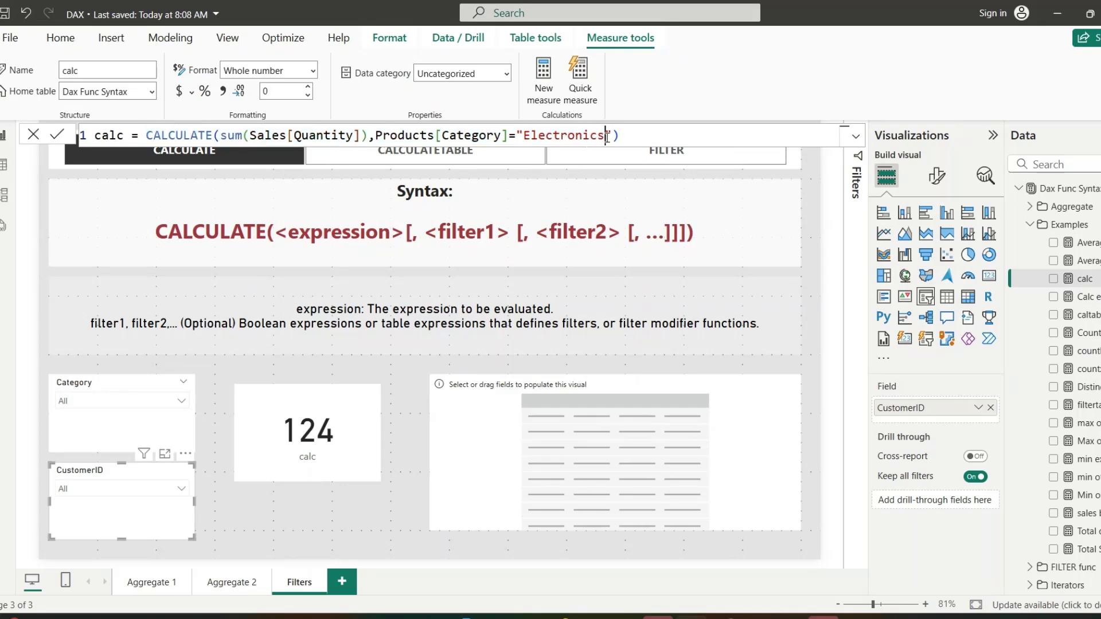
drag(149, 136, 213, 136)
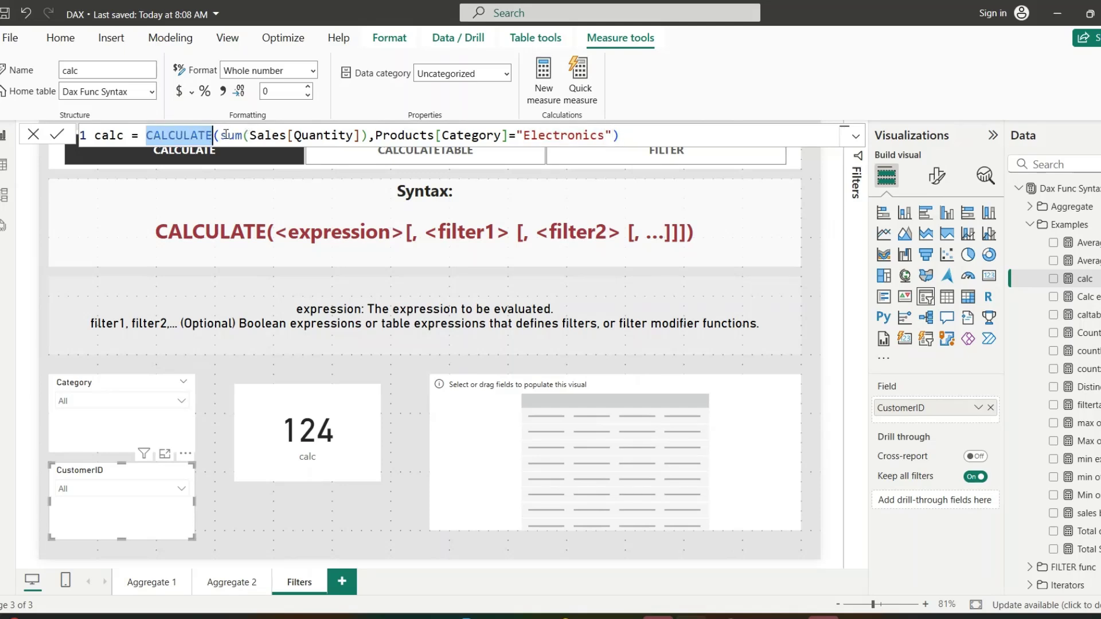
drag(220, 136, 369, 137)
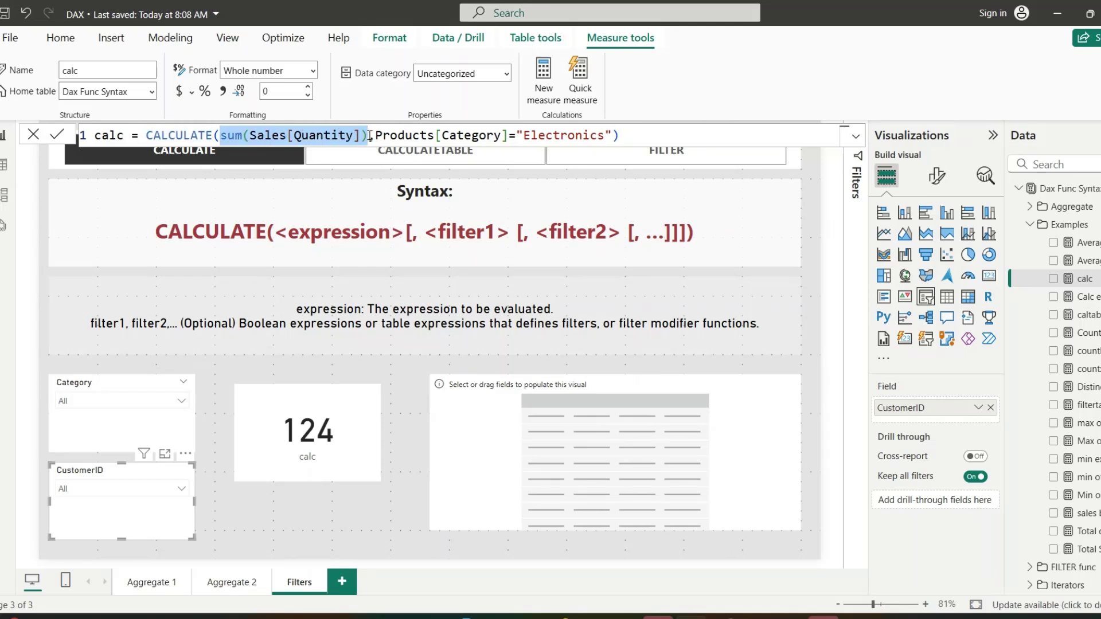
drag(376, 136, 585, 140)
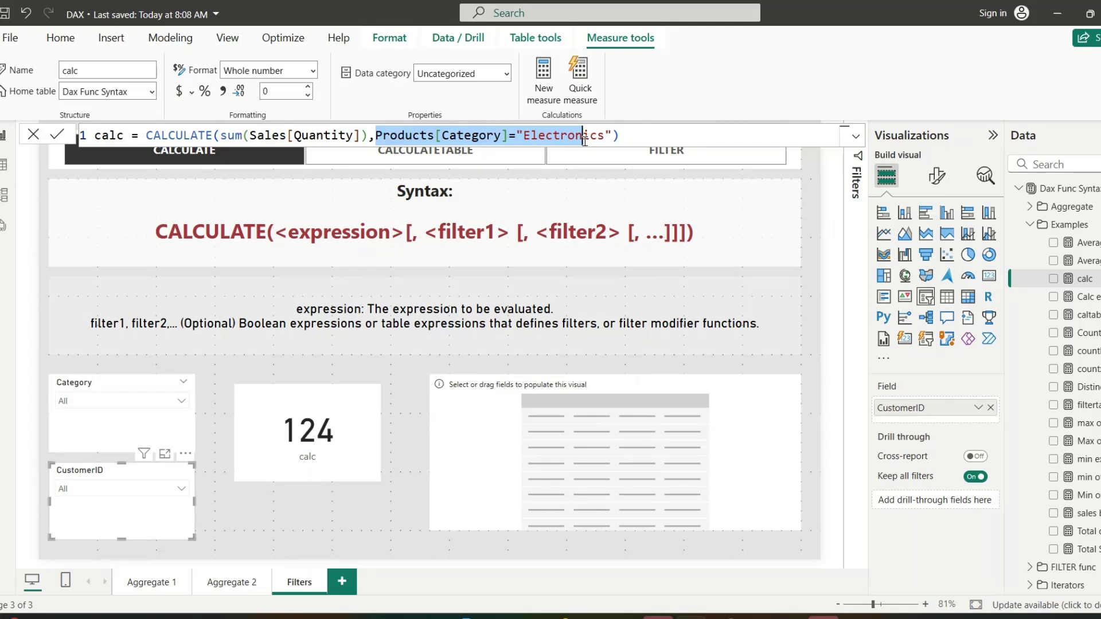
click(583, 140)
double_click(600, 138)
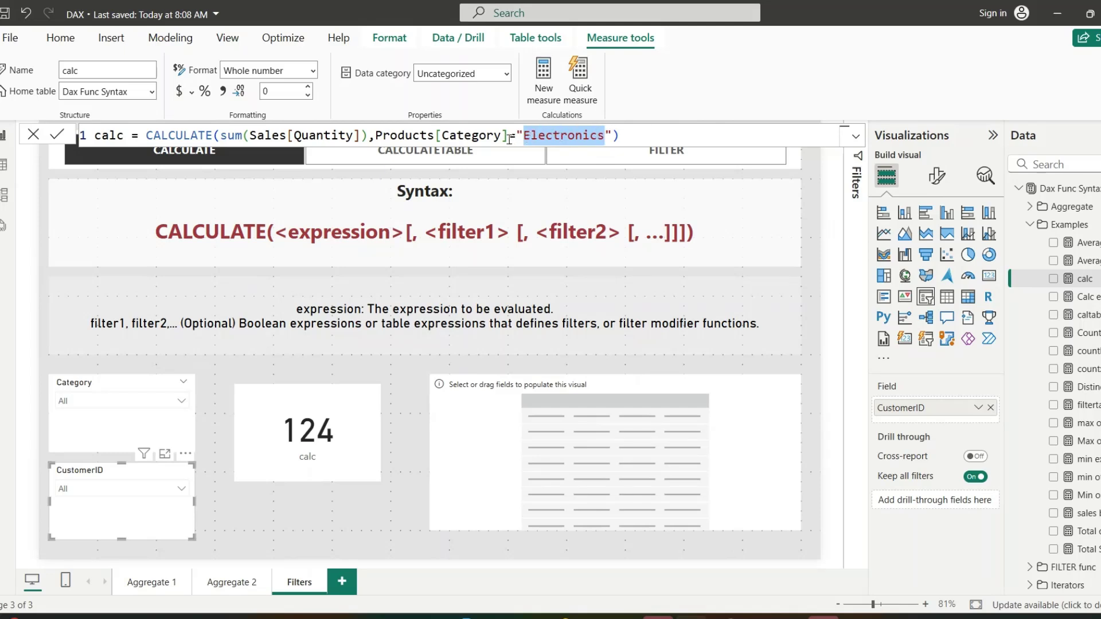
drag(220, 135, 367, 133)
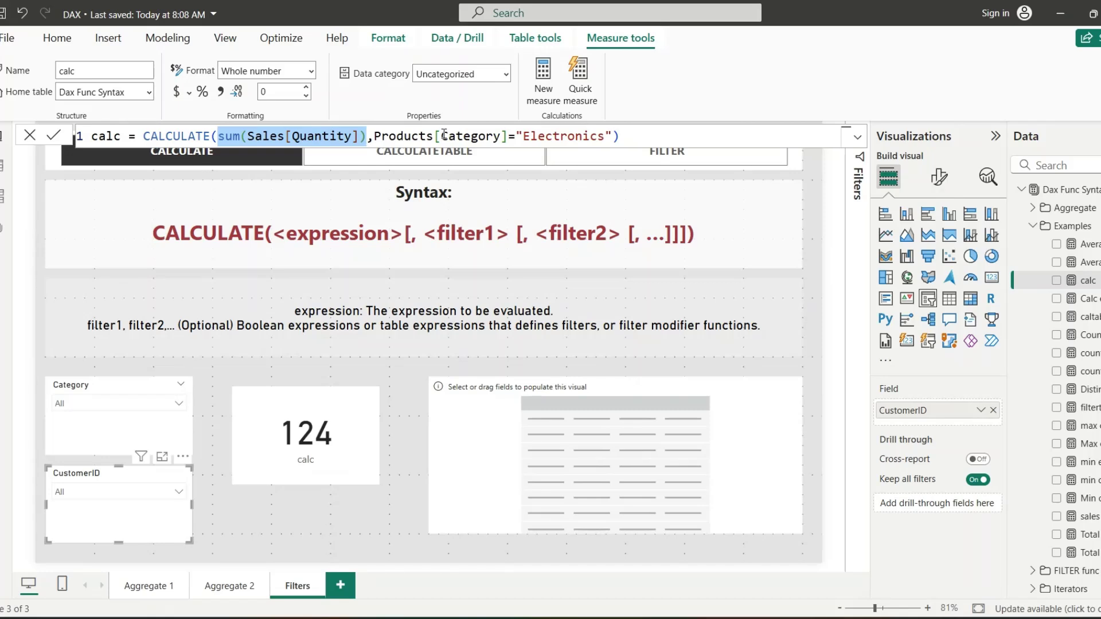
Step: Fill the empty table visual beside the calc card with the calc measure and the Category field from Products
click(346, 416)
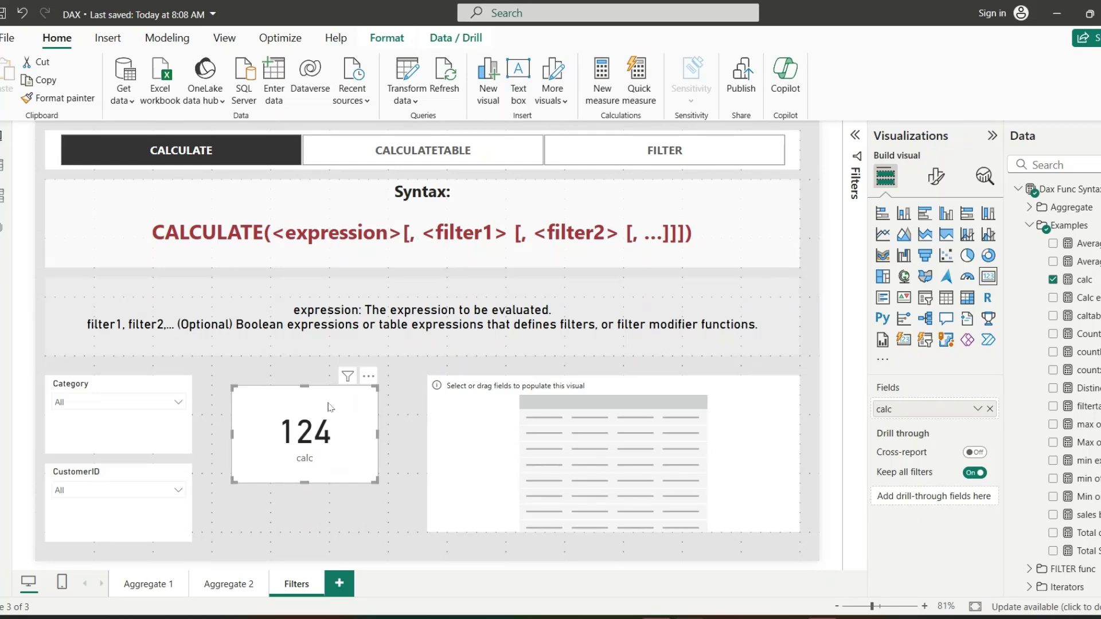
click(486, 524)
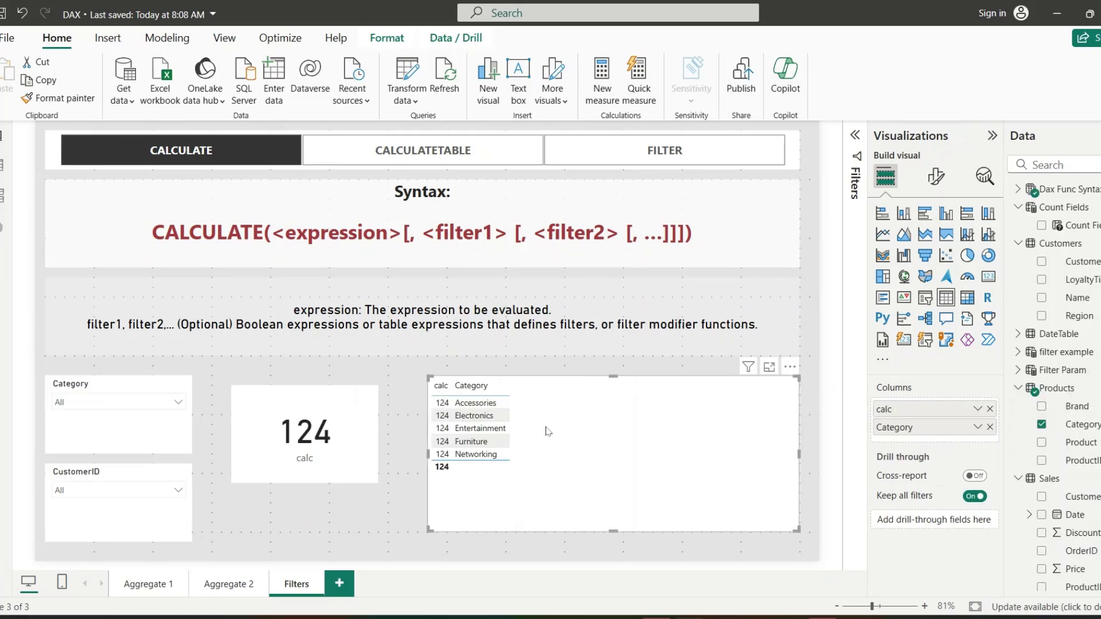
Step: Compare the calc values across the category rows of the table visual, focusing on Electronics against the other categories
click(503, 417)
click(494, 403)
click(493, 415)
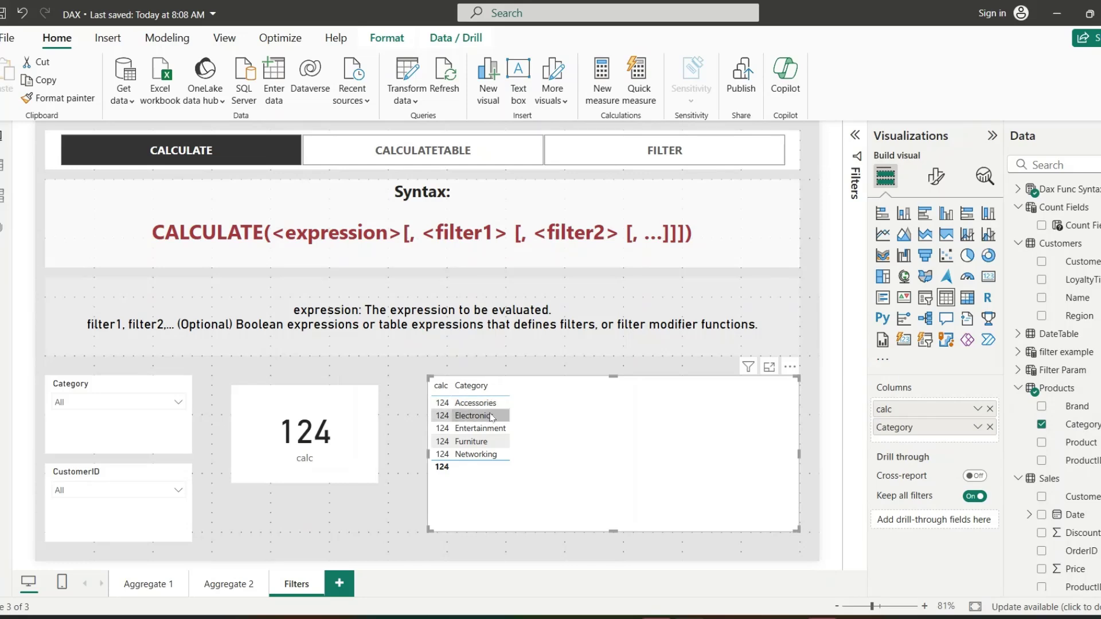
click(488, 441)
click(482, 454)
click(453, 416)
click(439, 420)
click(434, 420)
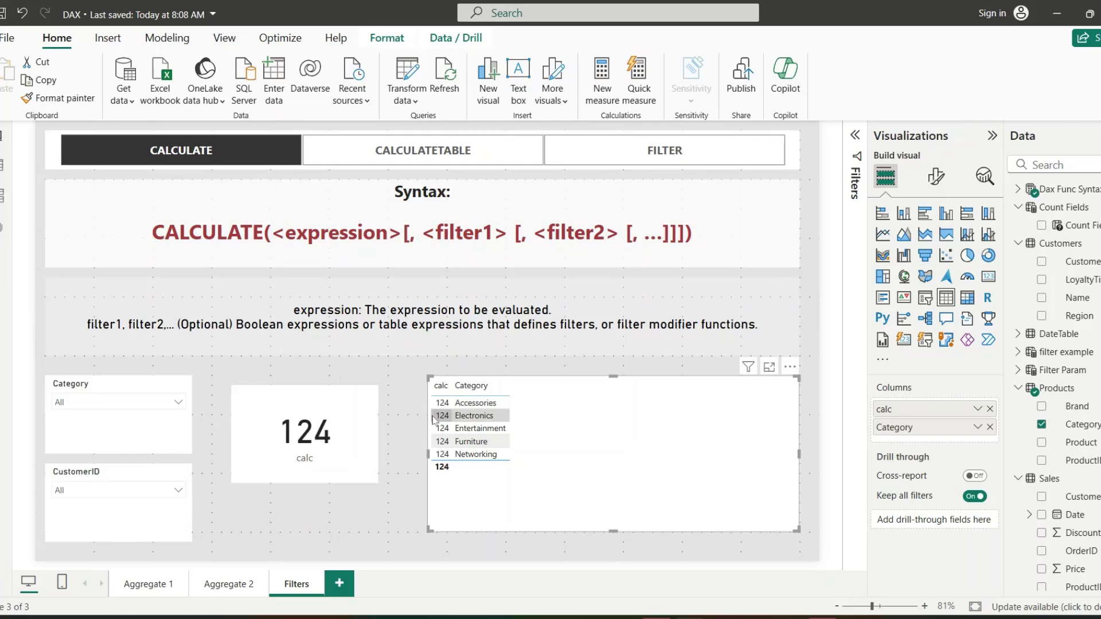
click(488, 403)
click(440, 421)
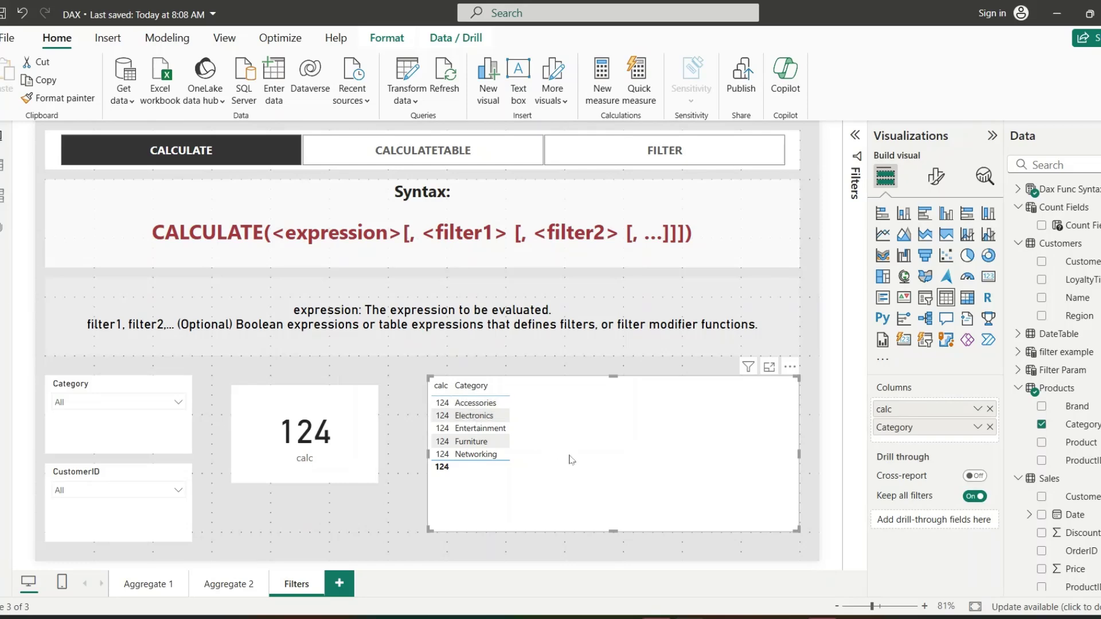
Step: Review the formula of the Total quantity measure and add that measure as a column in the table visual
click(1018, 189)
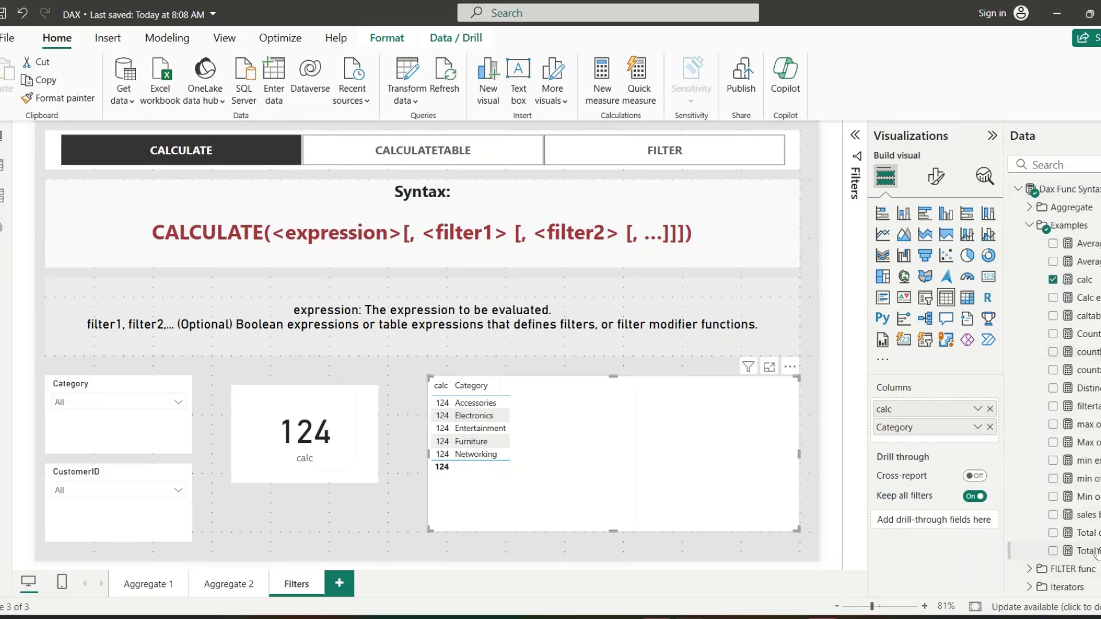
click(1090, 533)
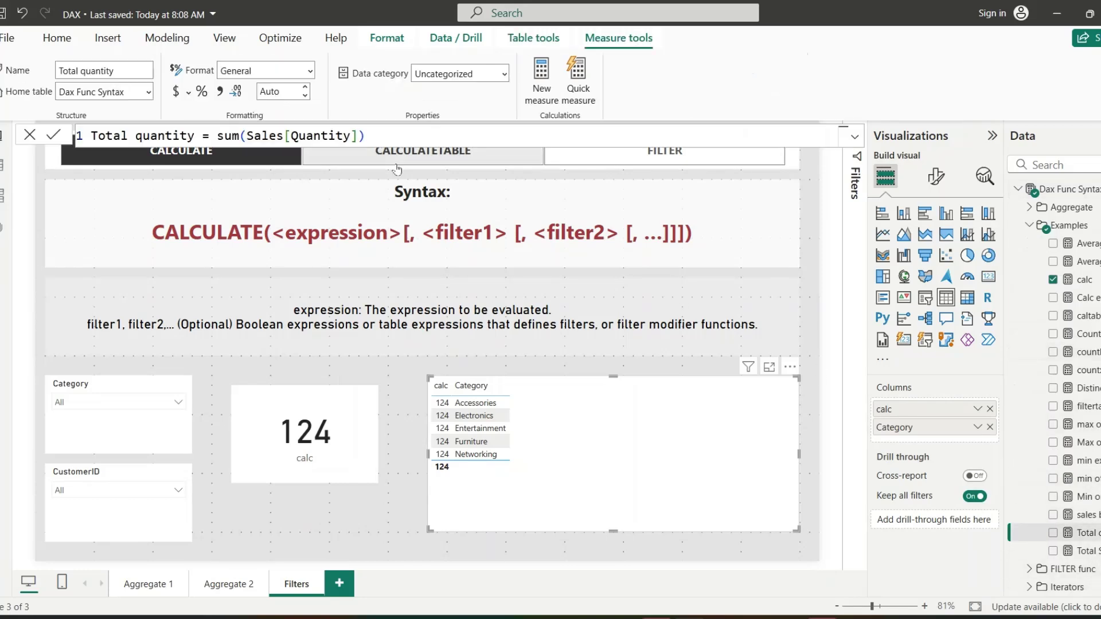
drag(220, 134, 373, 140)
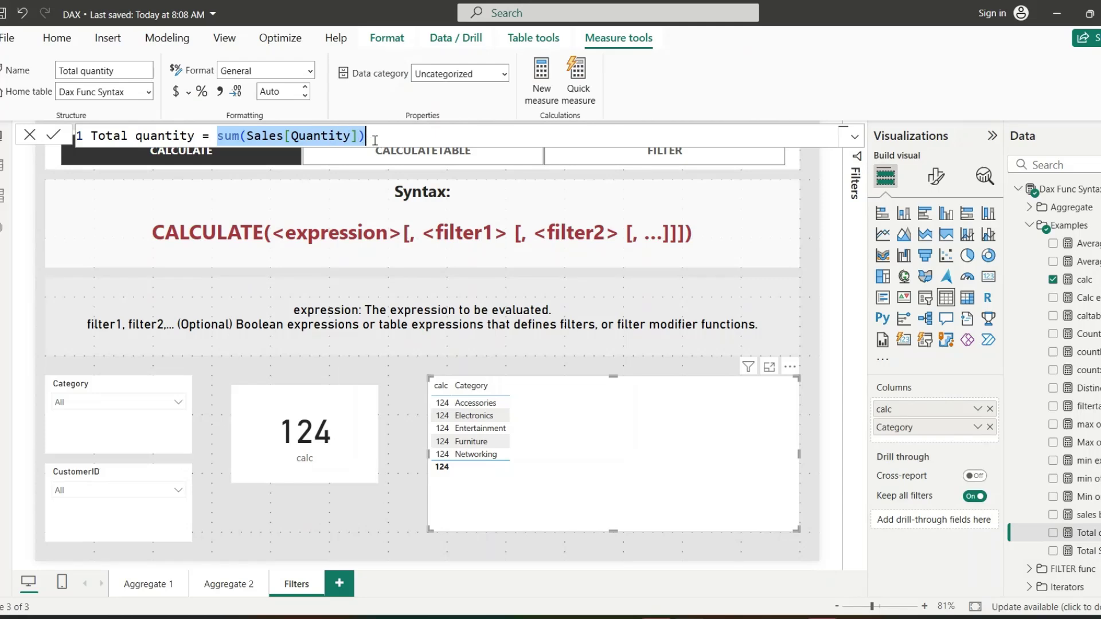
click(376, 140)
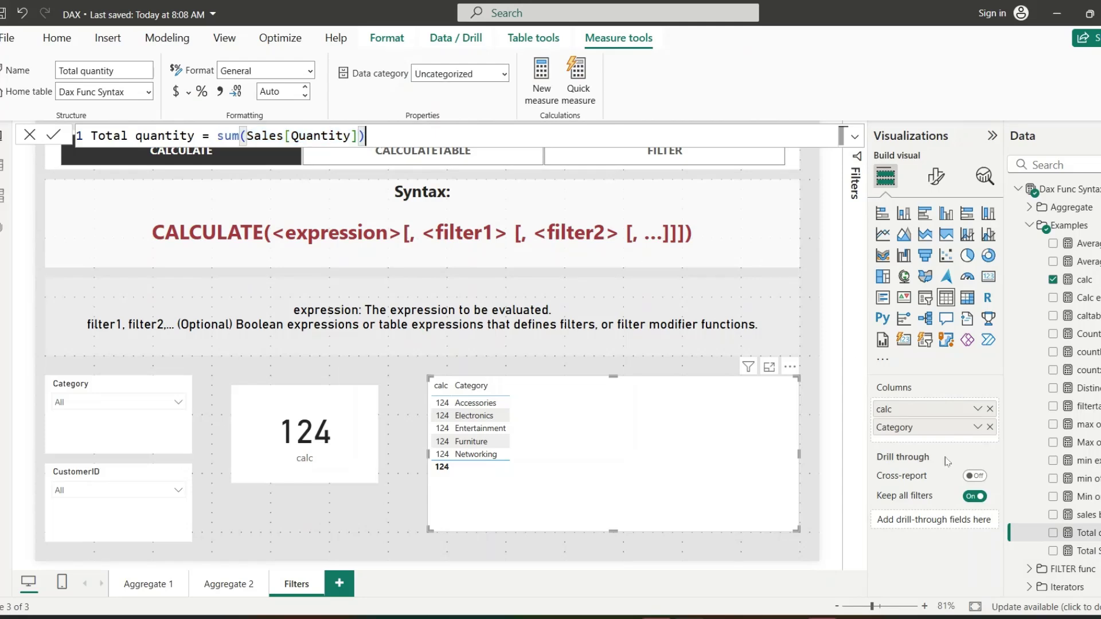
click(1051, 534)
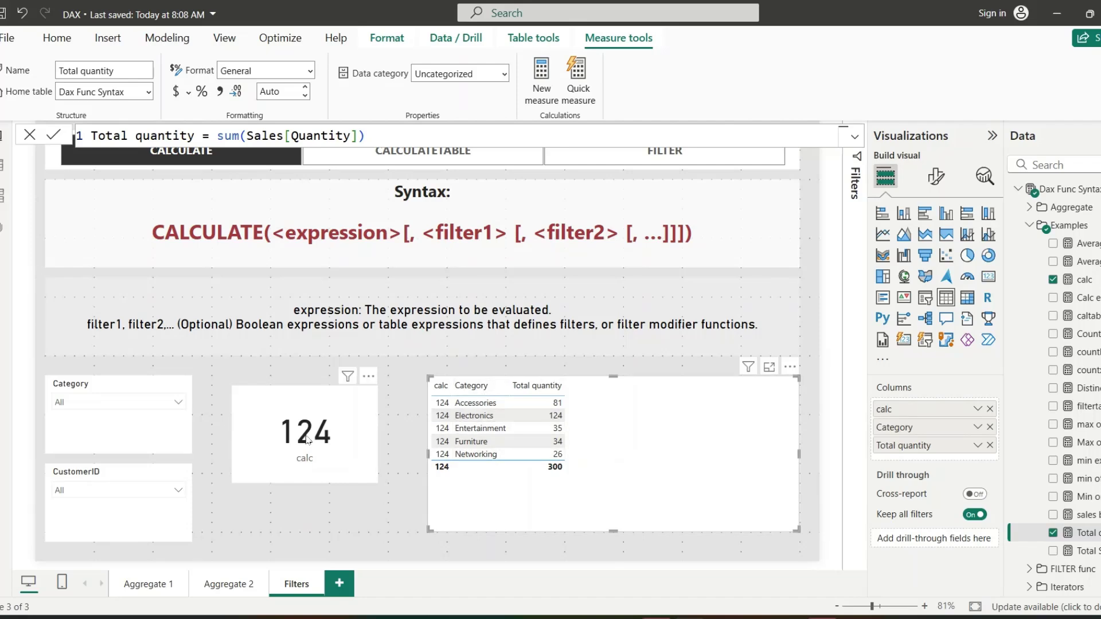
Step: Compare the Total quantity expression with the calc measure's formula, examining its Products[Category]="Electronics" filter
drag(218, 133, 377, 136)
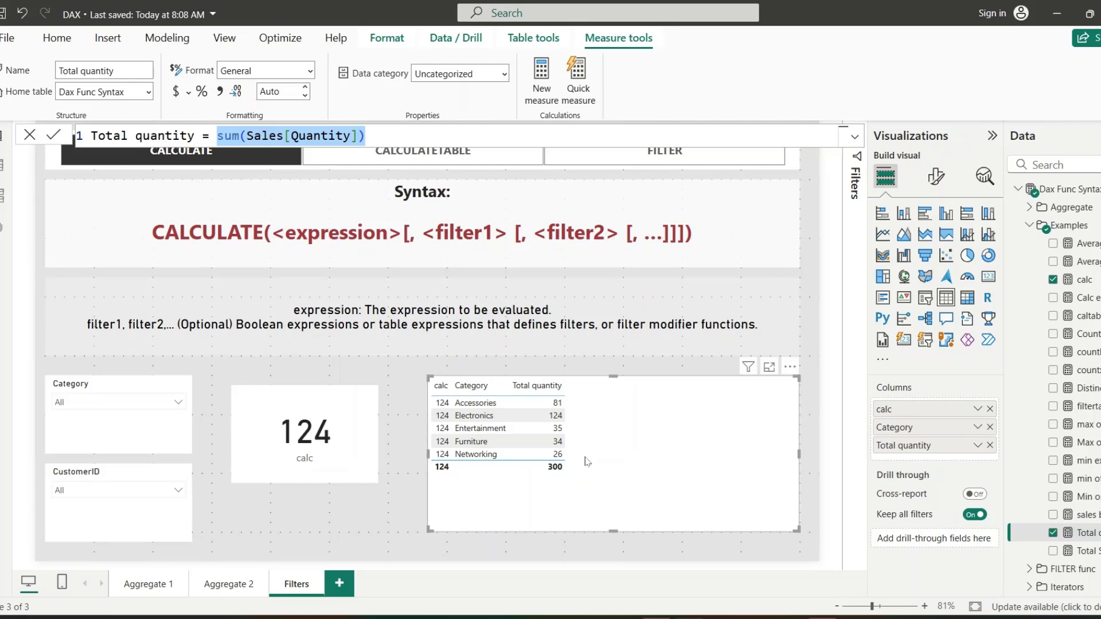
click(1083, 281)
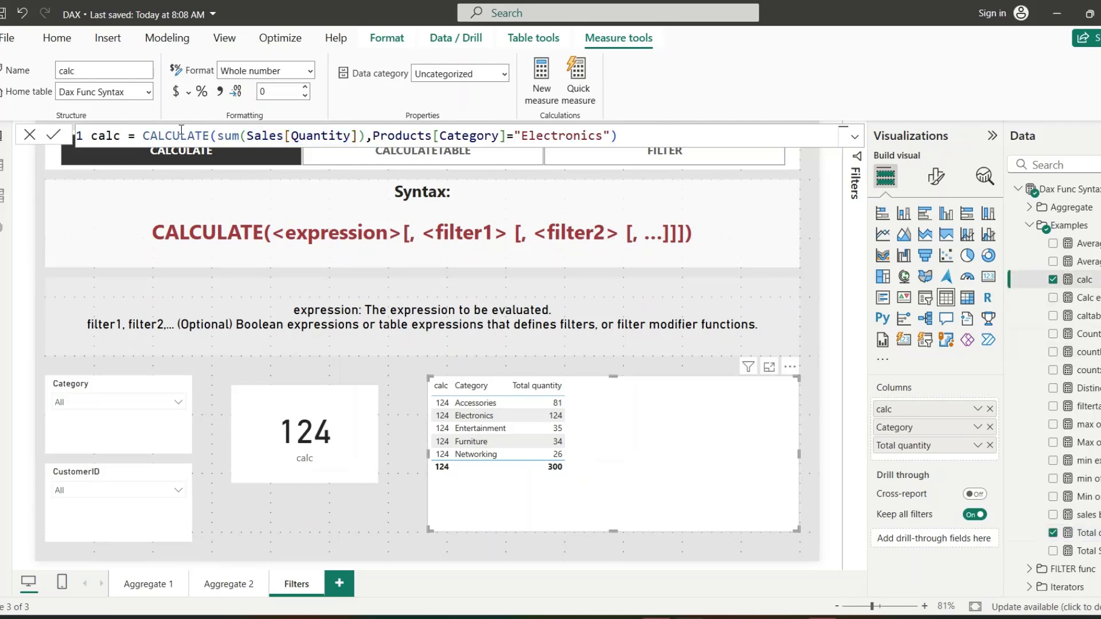
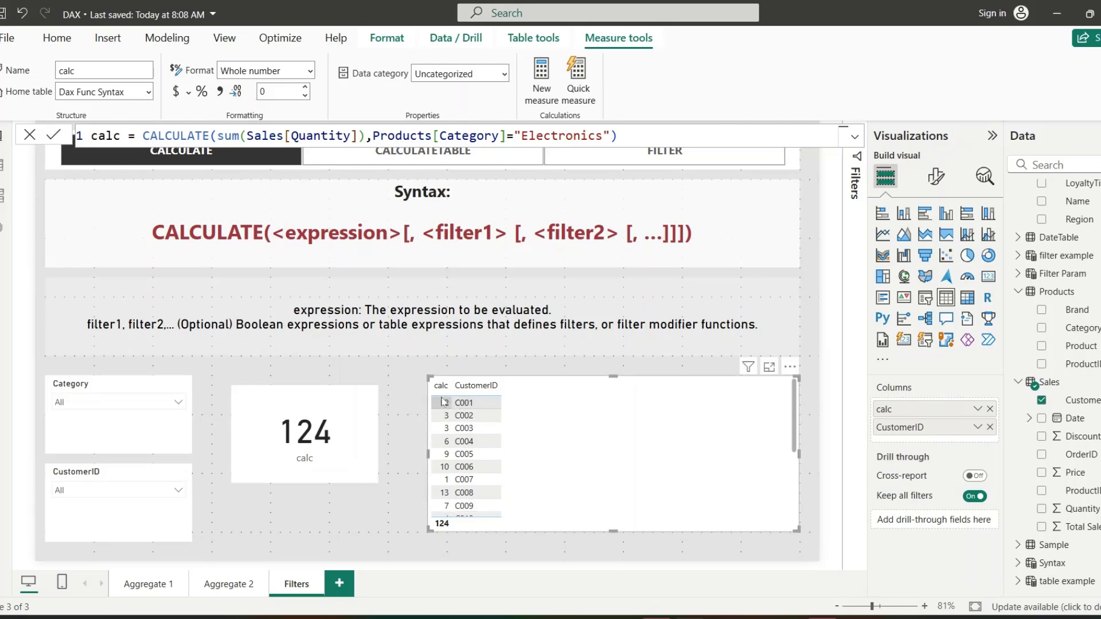
drag(372, 136, 609, 139)
click(630, 139)
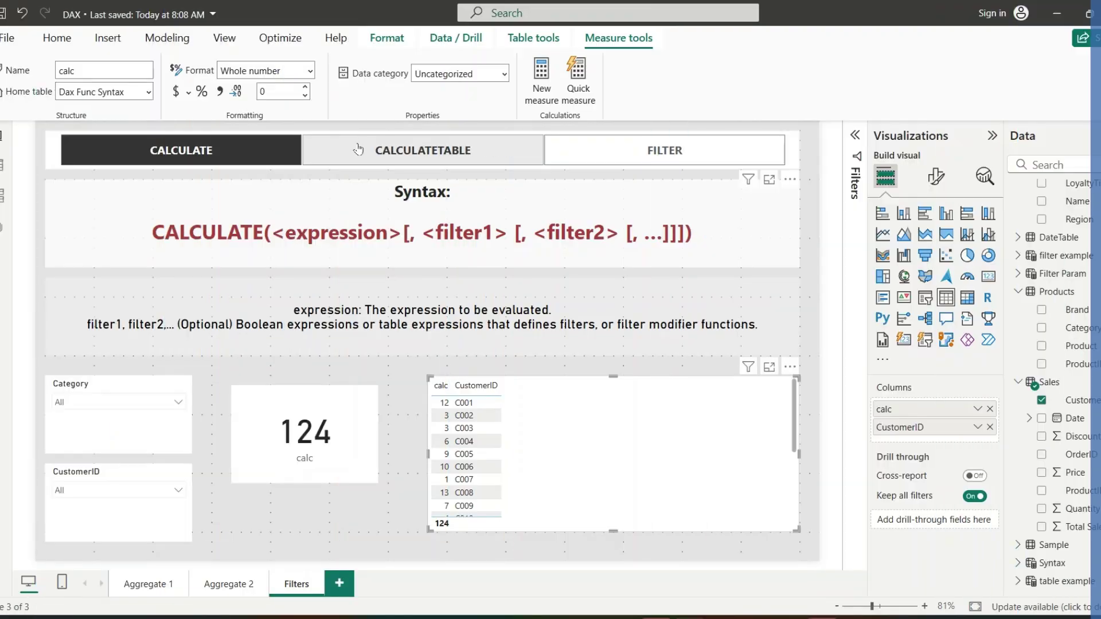
Step: Show the CALCULATETABLE syntax on the Filters page and switch to the data rows of the Sales table
click(422, 150)
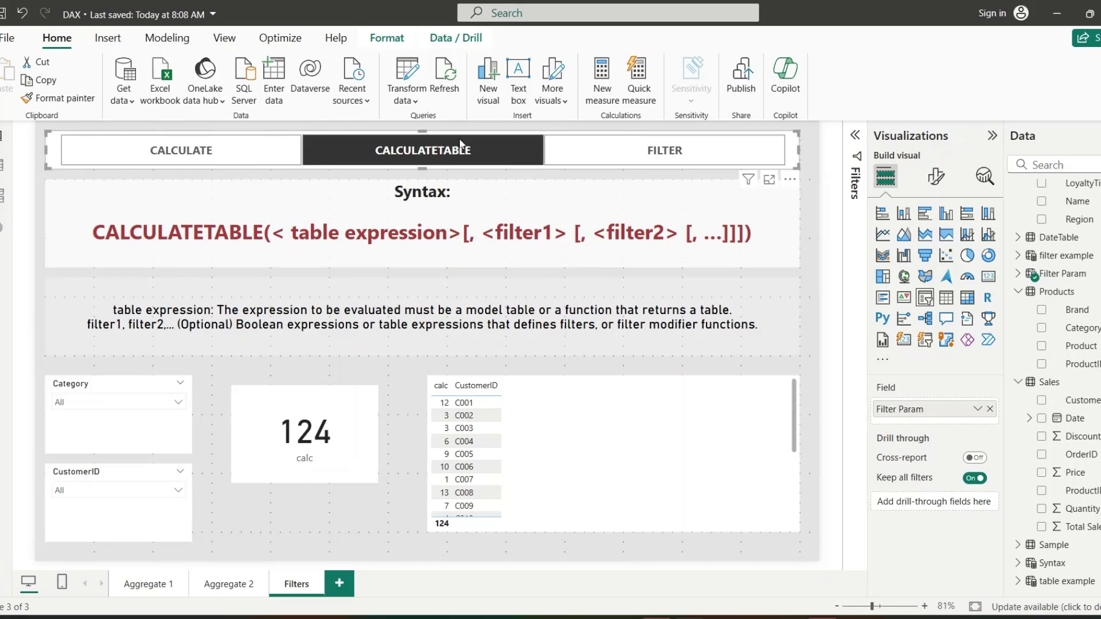
click(400, 159)
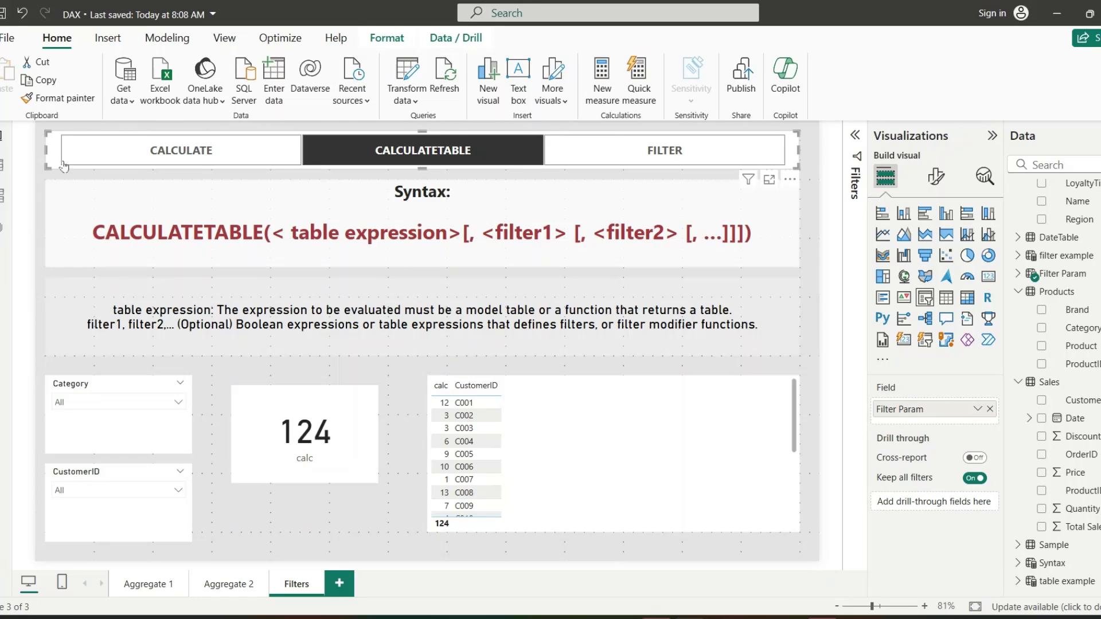
click(2, 165)
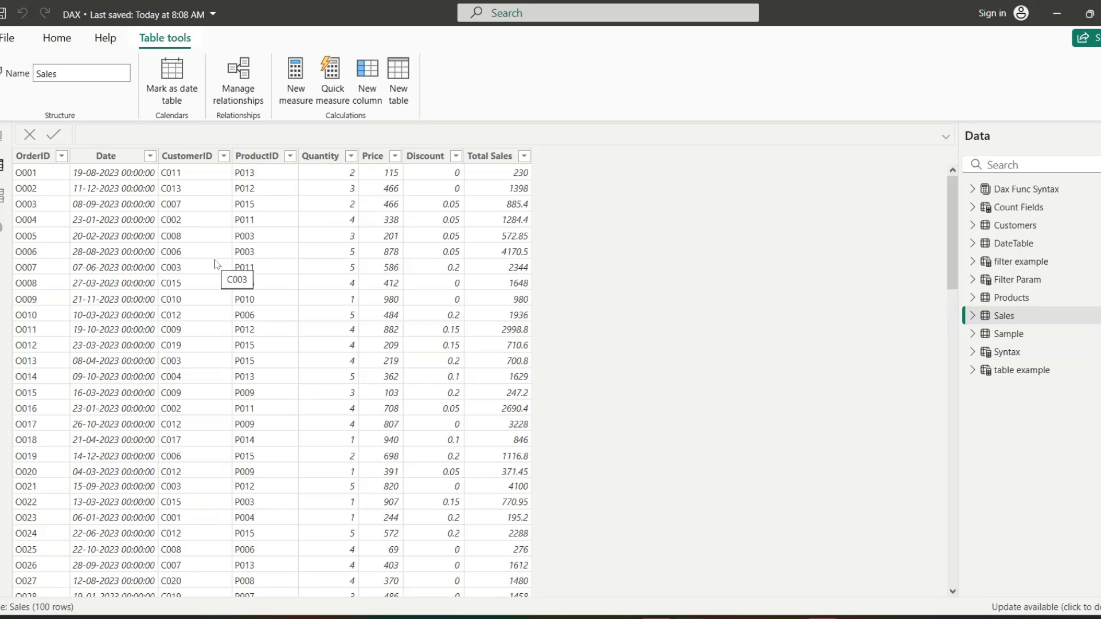
Step: Filter the CustomerID column of the Sales table to only the first listed customer, and clear that filter again
click(224, 157)
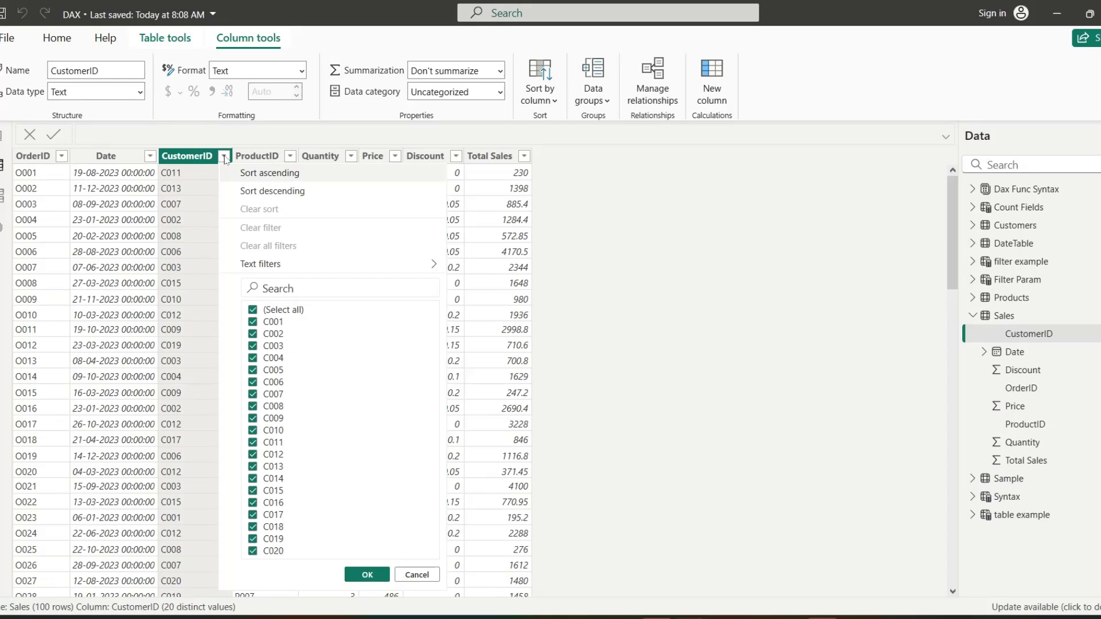
click(252, 311)
click(252, 322)
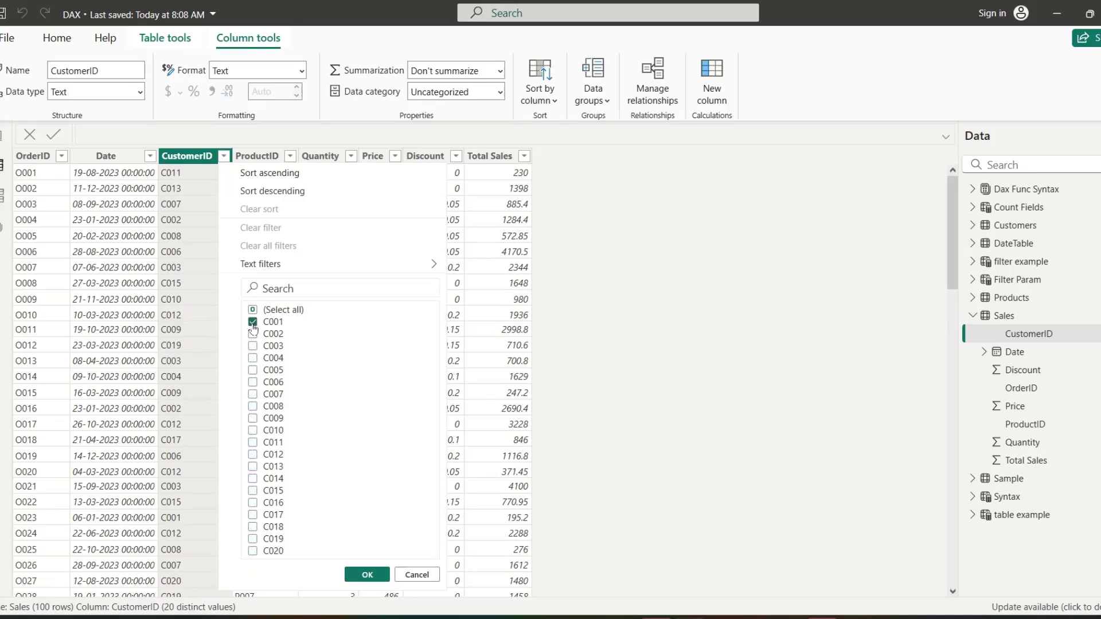
click(365, 573)
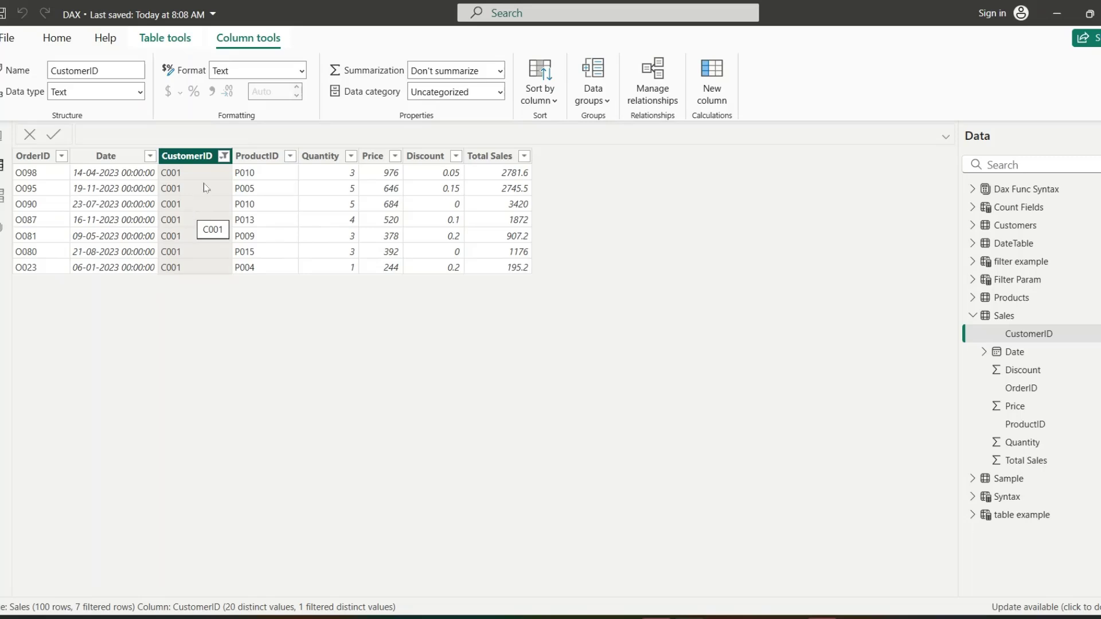
click(223, 157)
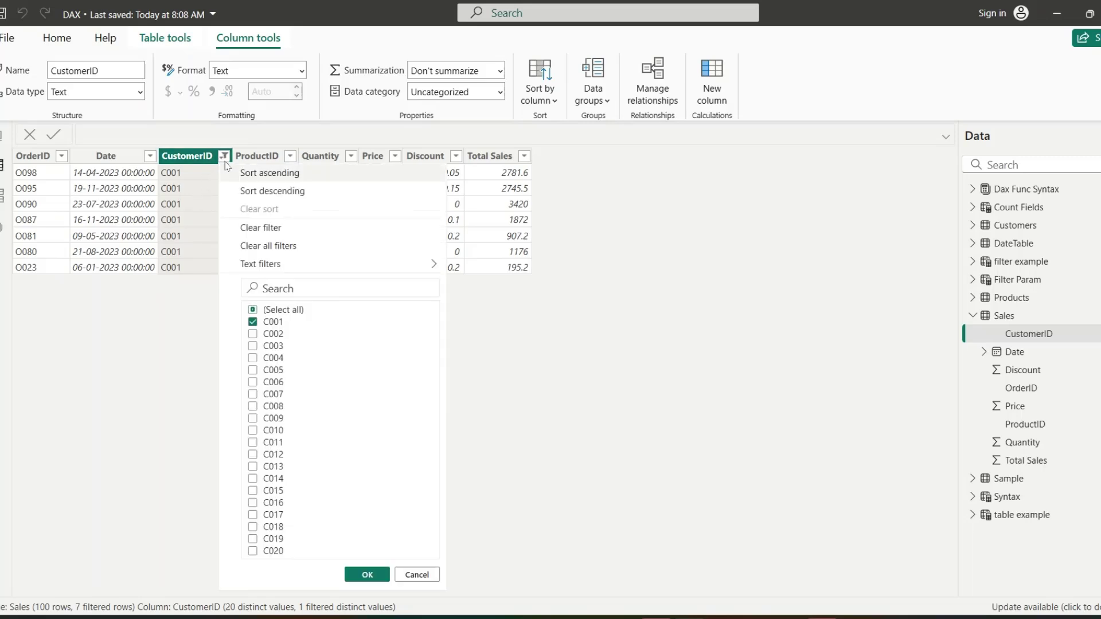
click(306, 228)
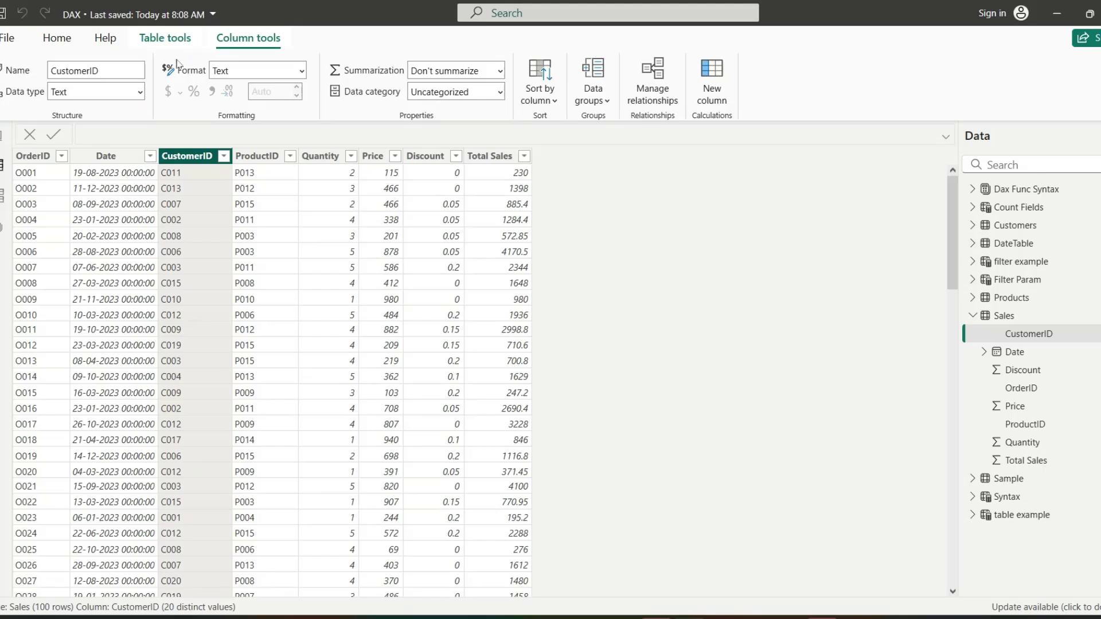
Step: Start a new calculated table with the formula table example = CALCULATETABLE(Sales,Products[Category]="Electronics") and review its arguments
click(162, 47)
click(398, 78)
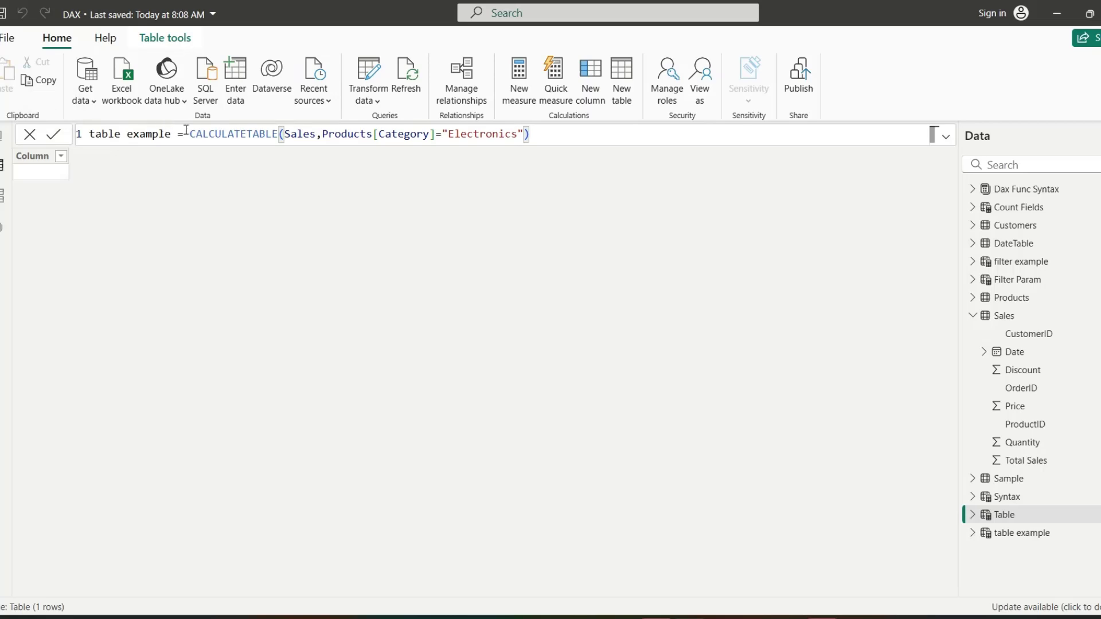
click(191, 134)
drag(203, 136, 317, 135)
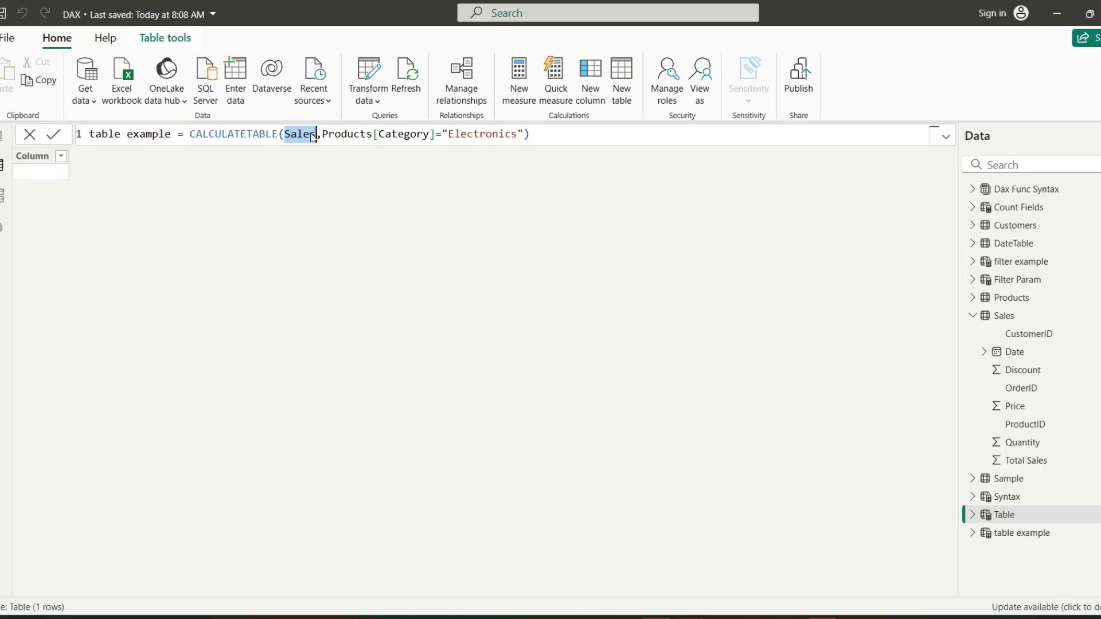
drag(322, 134, 523, 133)
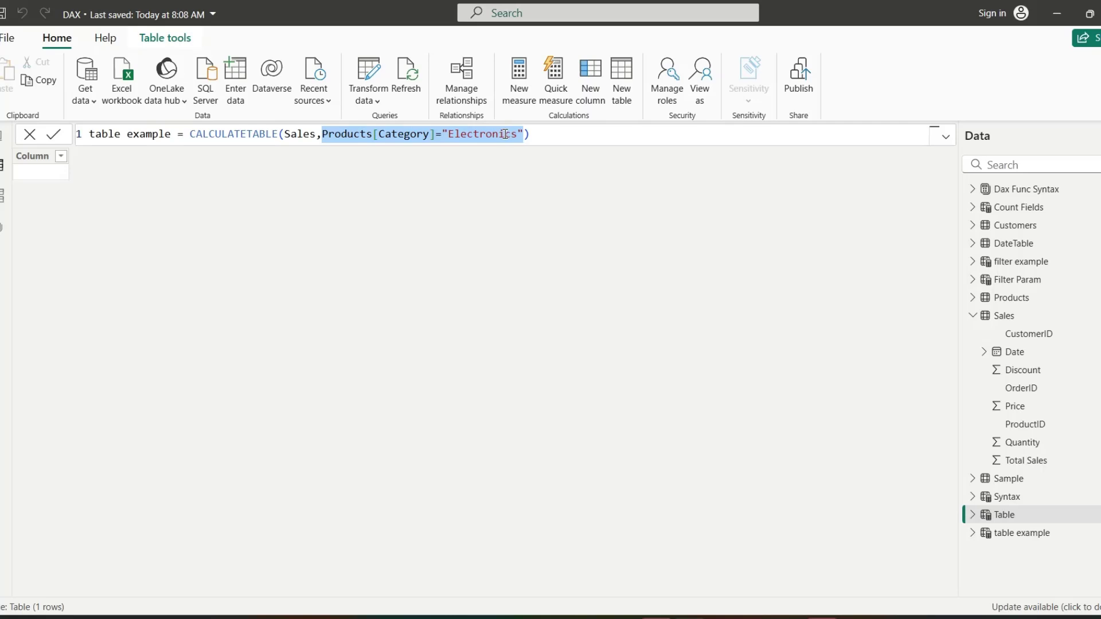
click(548, 137)
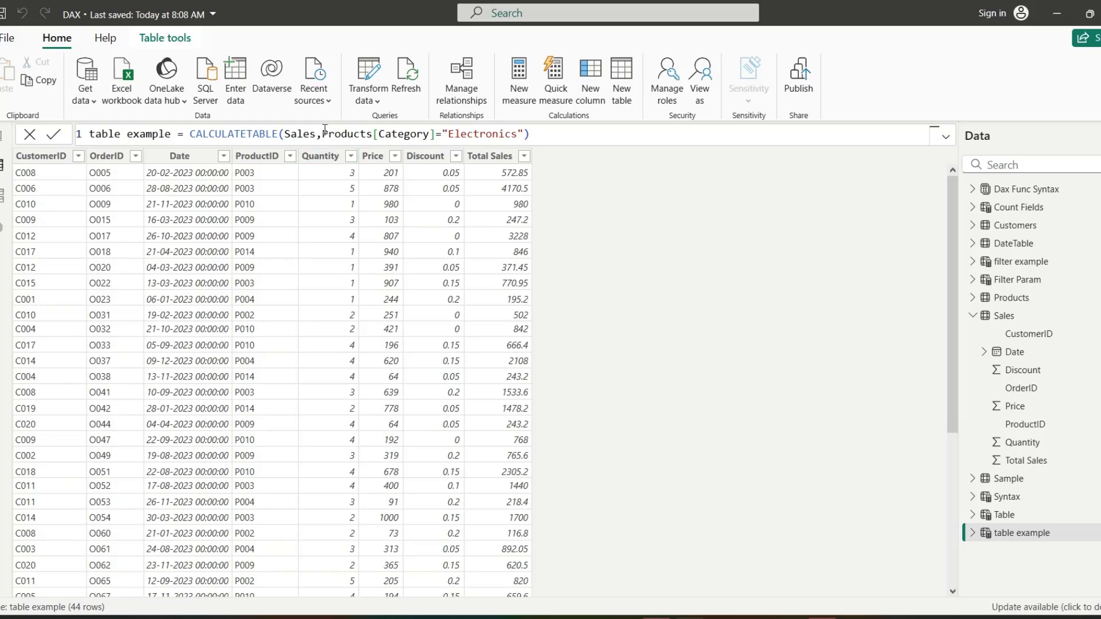
Step: Examine the Products[Category] filter argument in the formula of the existing table example
drag(324, 130, 437, 130)
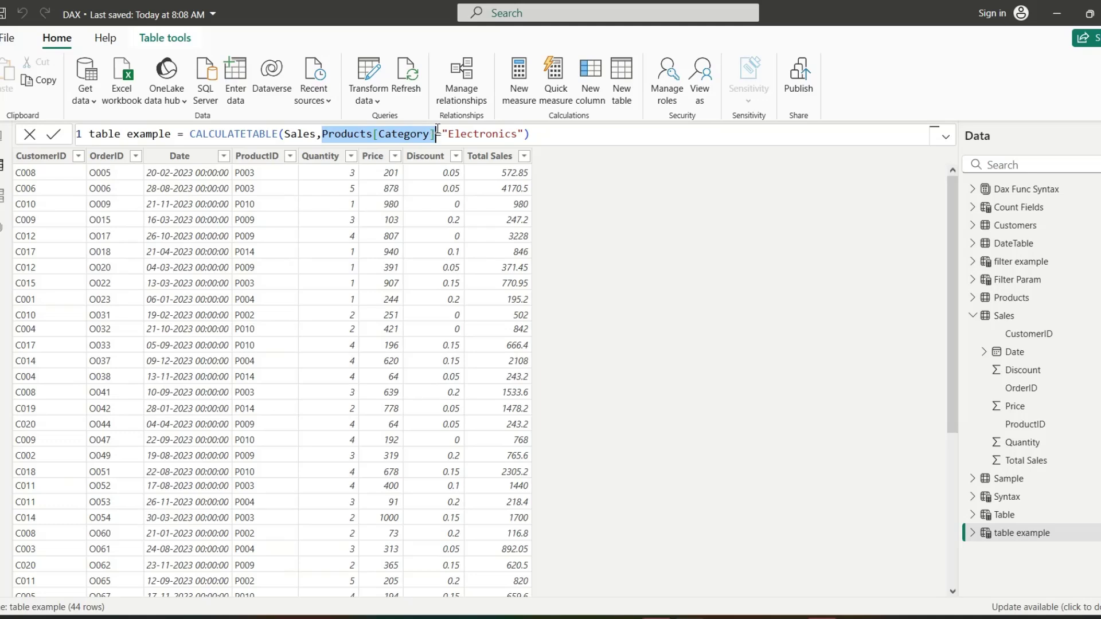
click(336, 133)
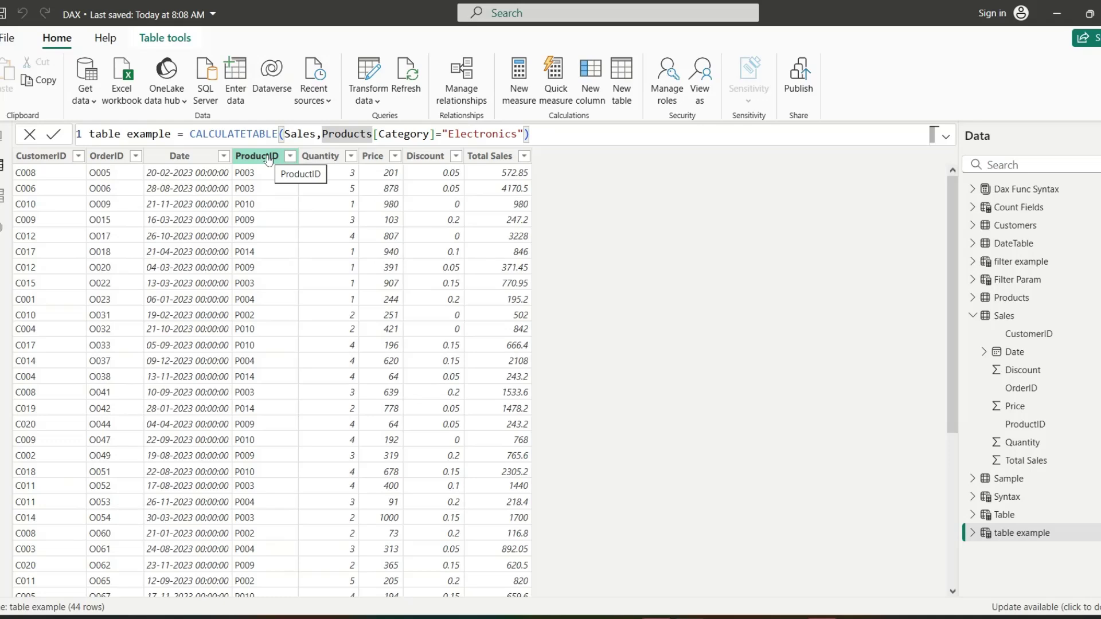
Step: Examine the Sales table argument and the Electronics category filter inside the CALCULATETABLE formula of table example
key(ctrl+Right)
key(ctrl+Right)
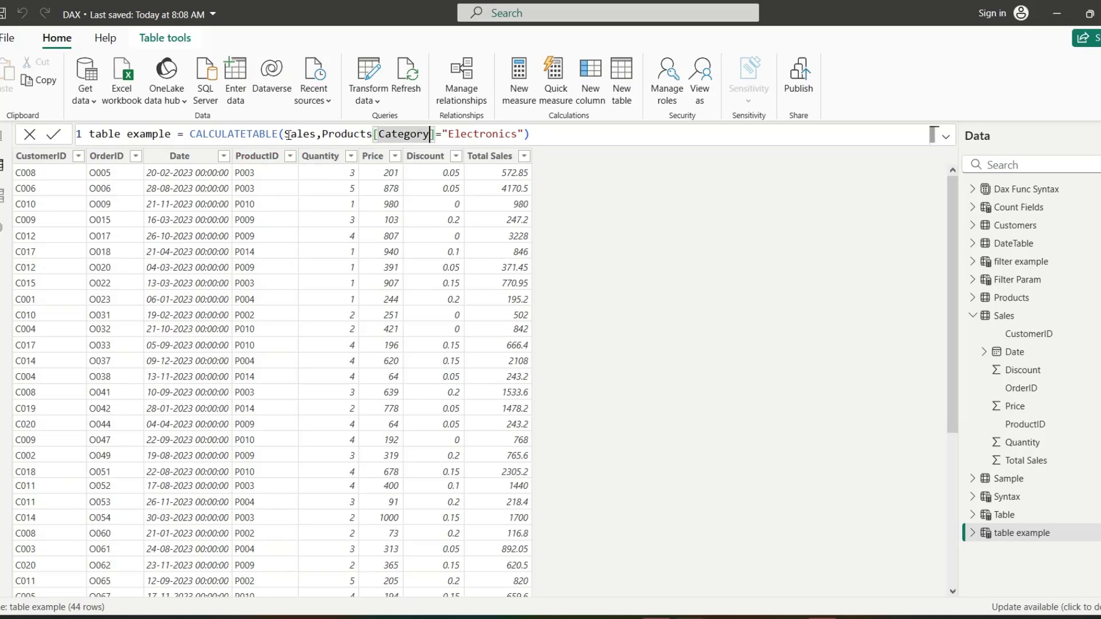
drag(286, 135, 316, 133)
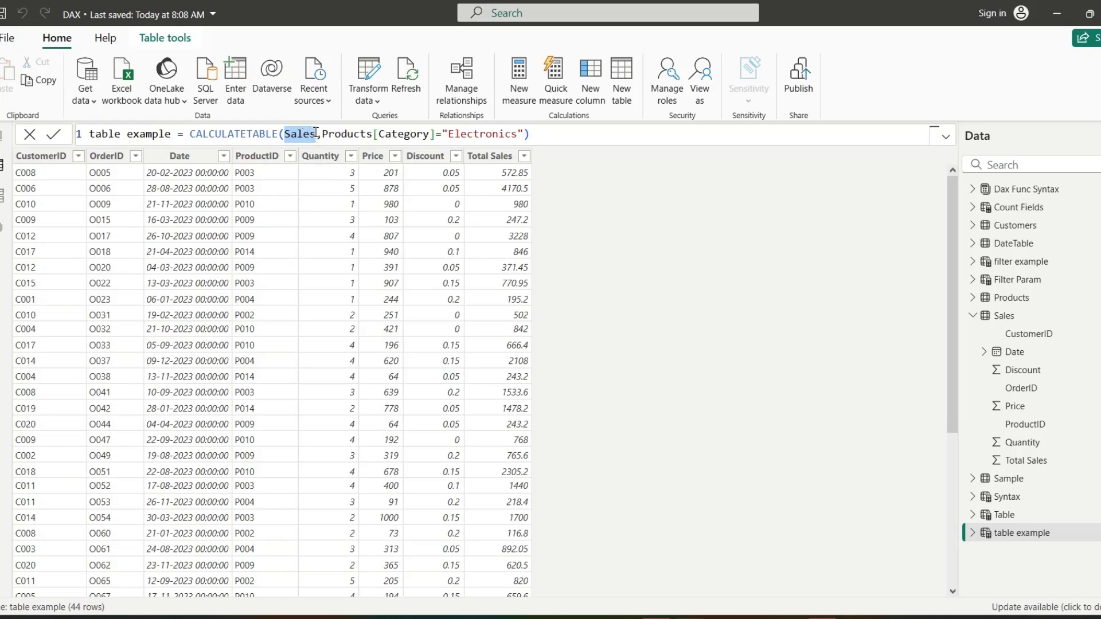
double_click(468, 133)
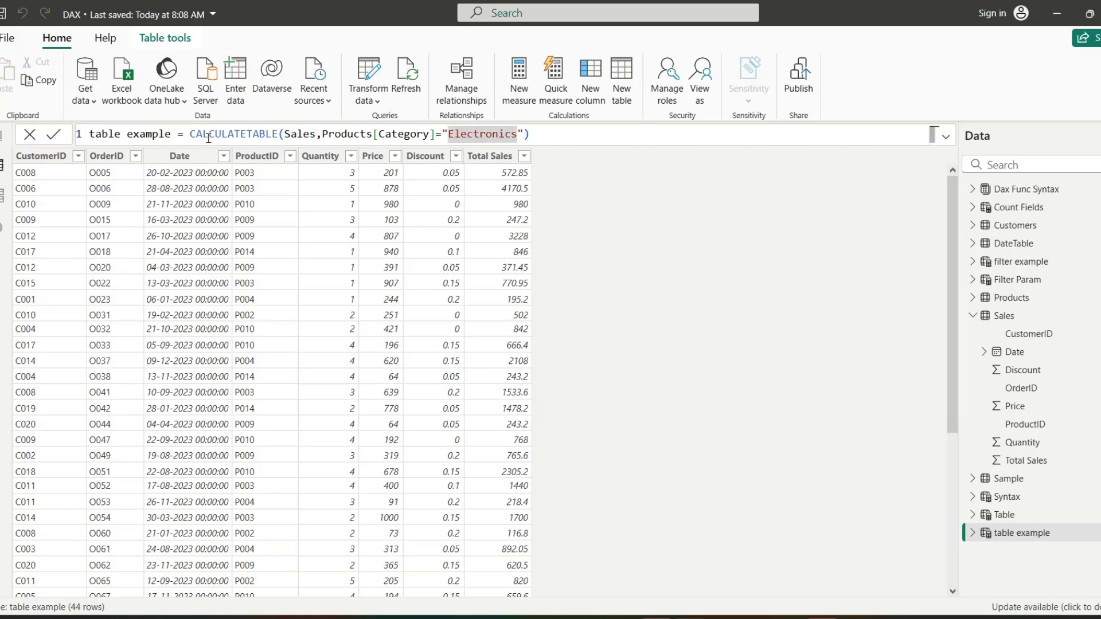
drag(190, 135, 291, 134)
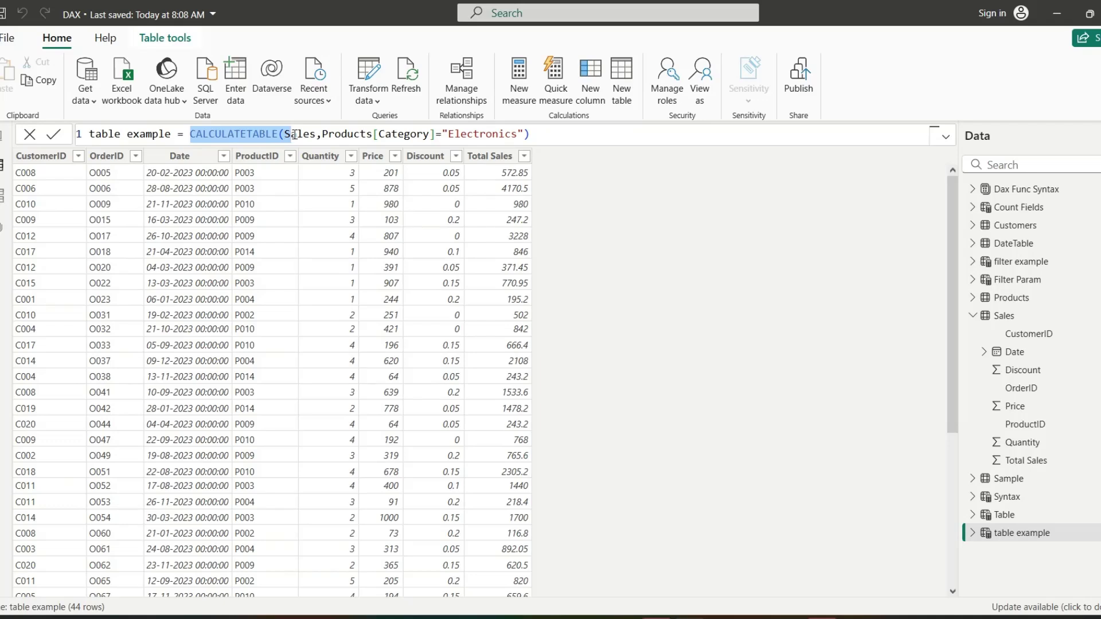
click(294, 135)
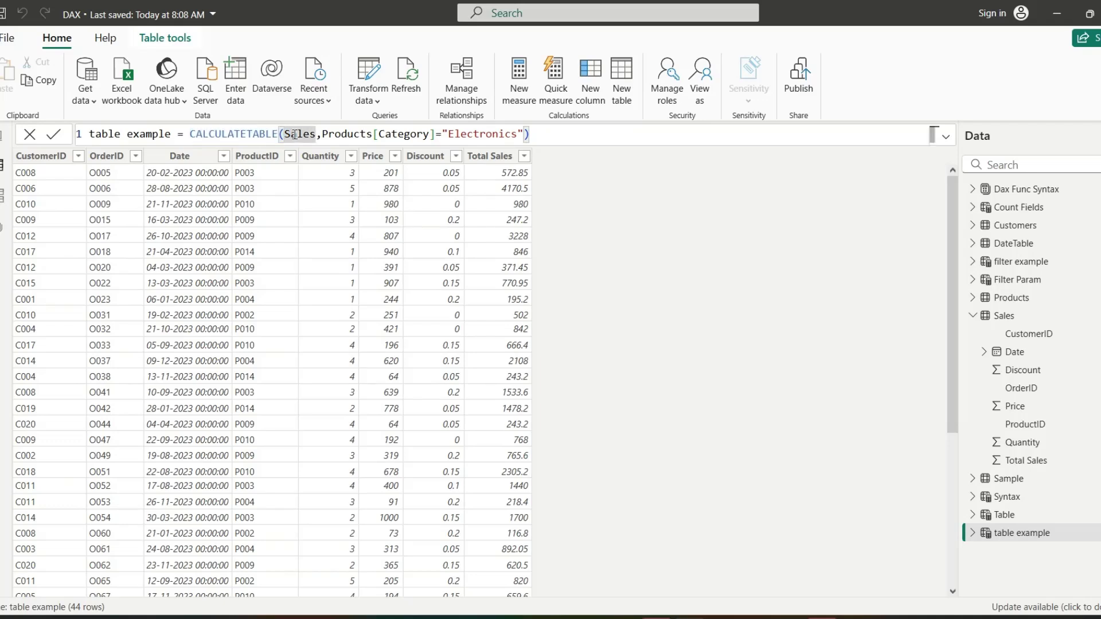
drag(190, 135, 538, 140)
Step: Return to the report's Filters page and review the COUNTROWS and CALCULATETABLE parts of the caltable measure's formula
click(3, 136)
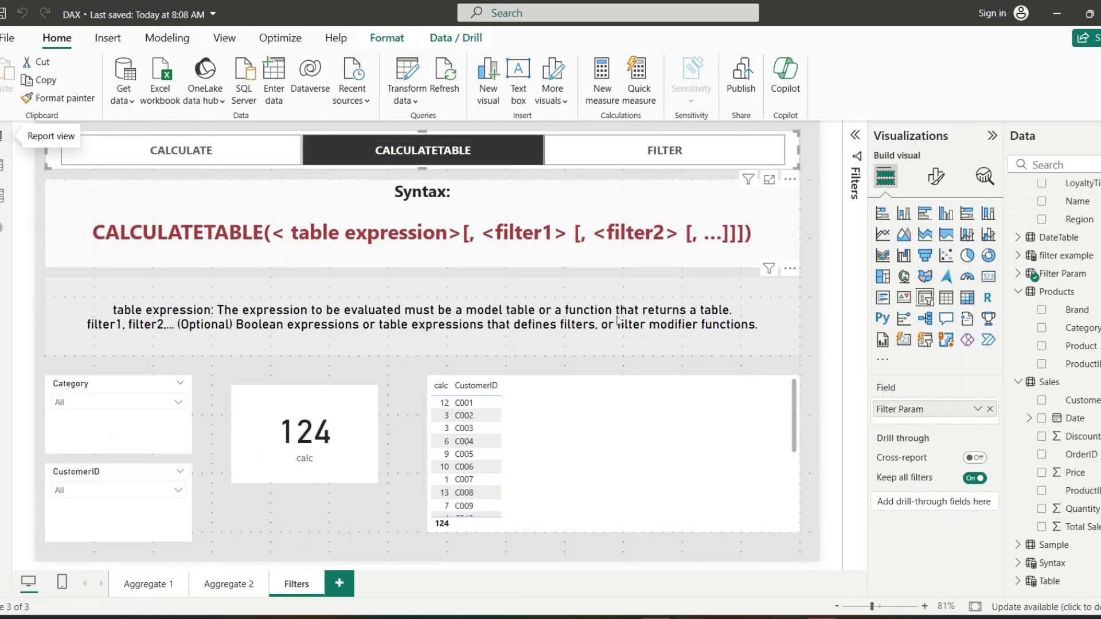
scroll(1052, 284, down, 5)
scroll(1052, 284, up, 1)
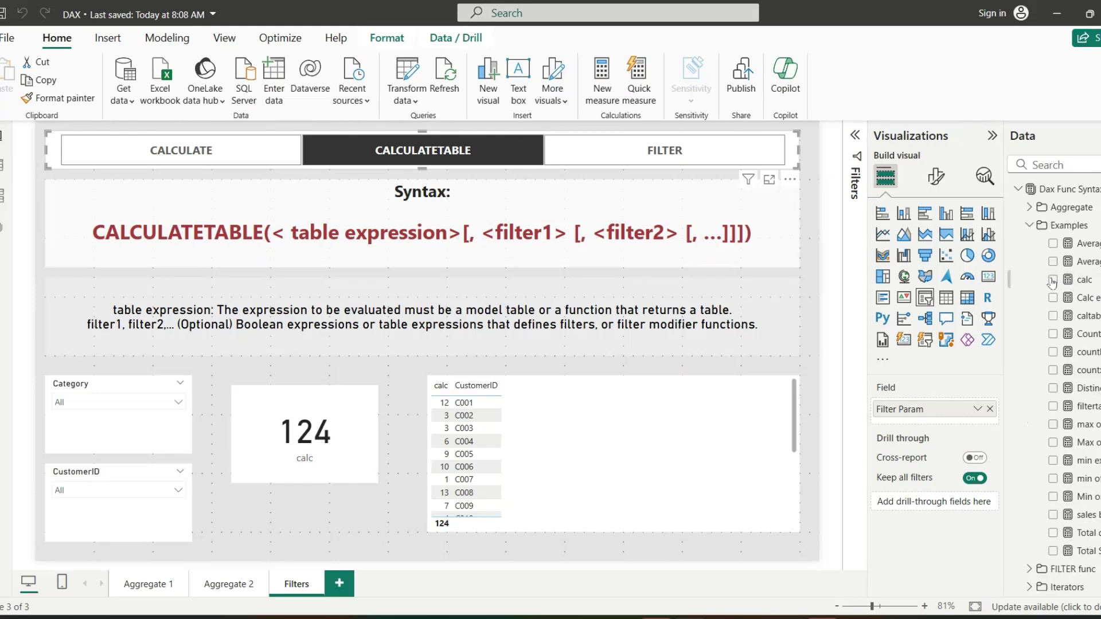
click(1079, 317)
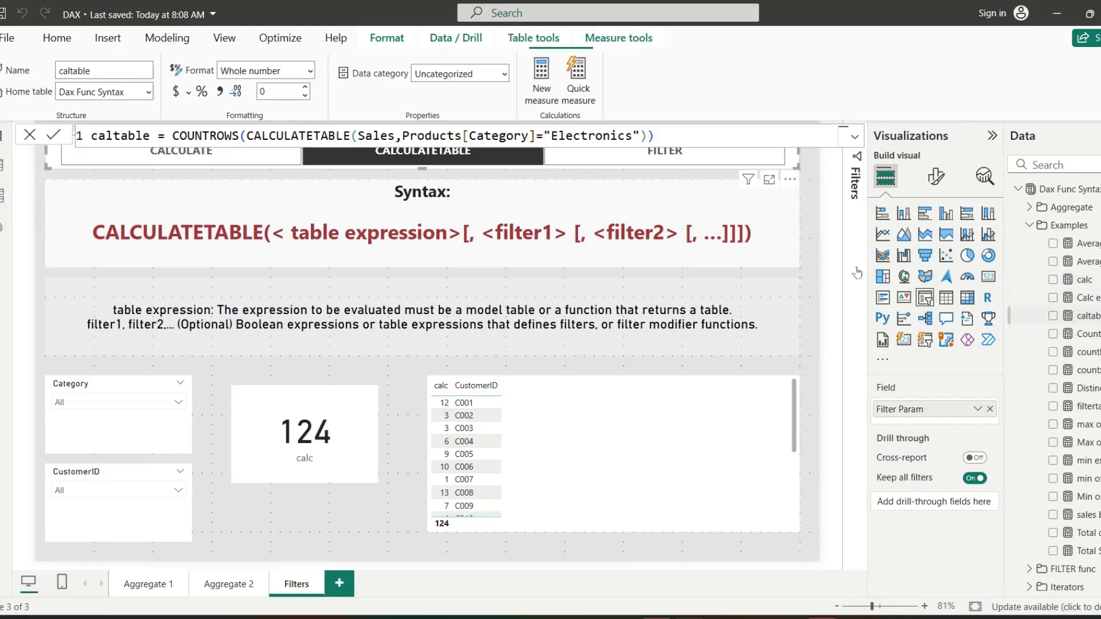
double_click(618, 136)
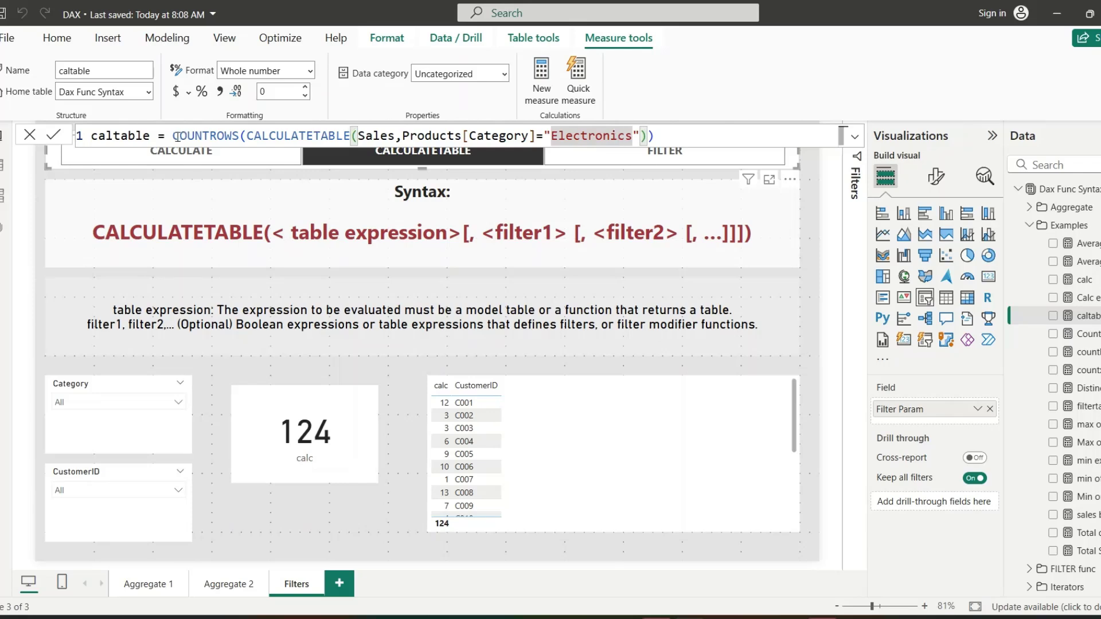
drag(175, 136, 240, 137)
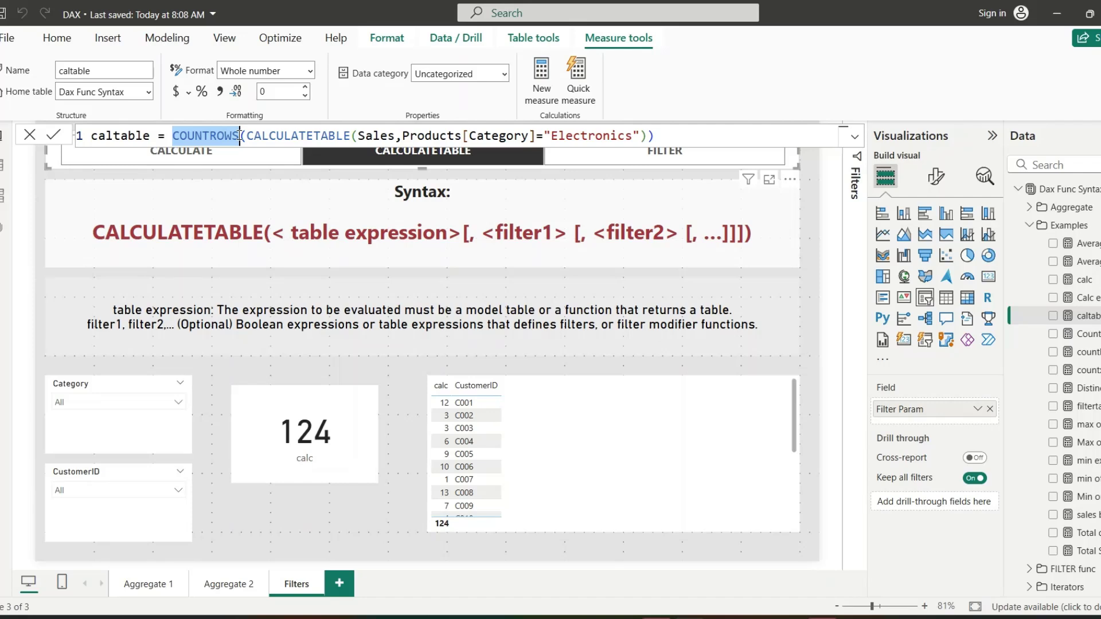
drag(248, 136, 649, 135)
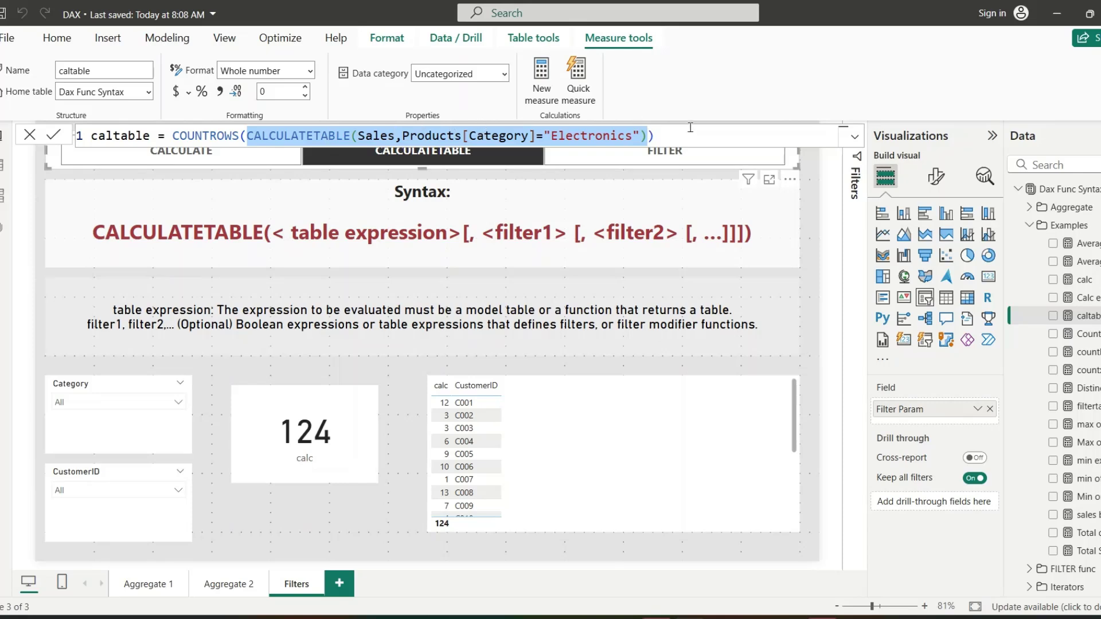
Step: Replace the calc measure in the card with caltable and compare its value with the row count of table example
click(347, 463)
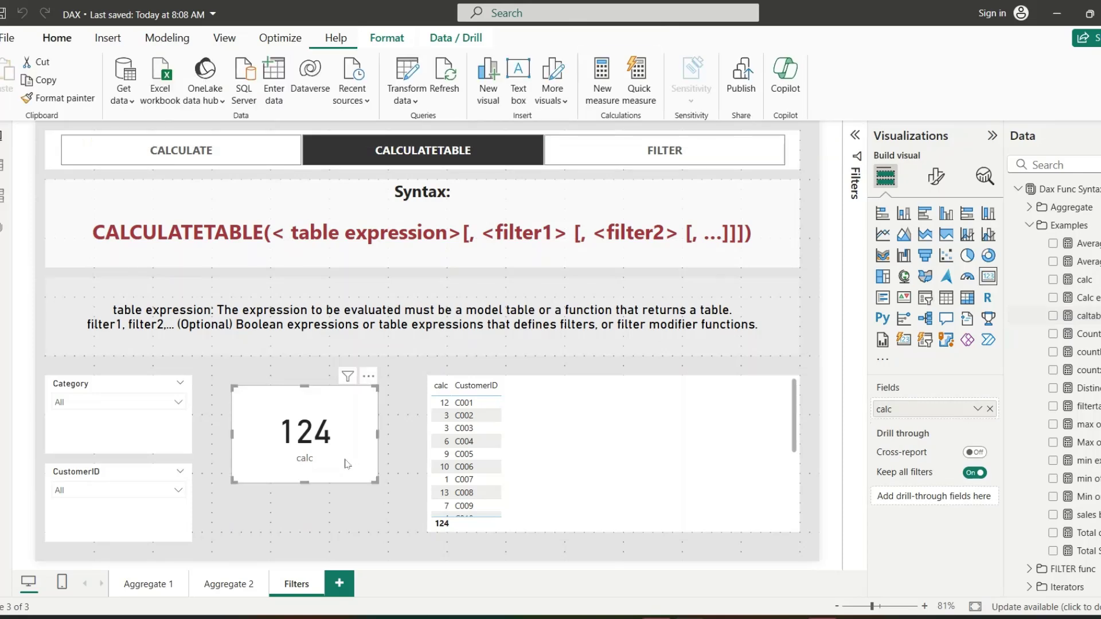
click(990, 409)
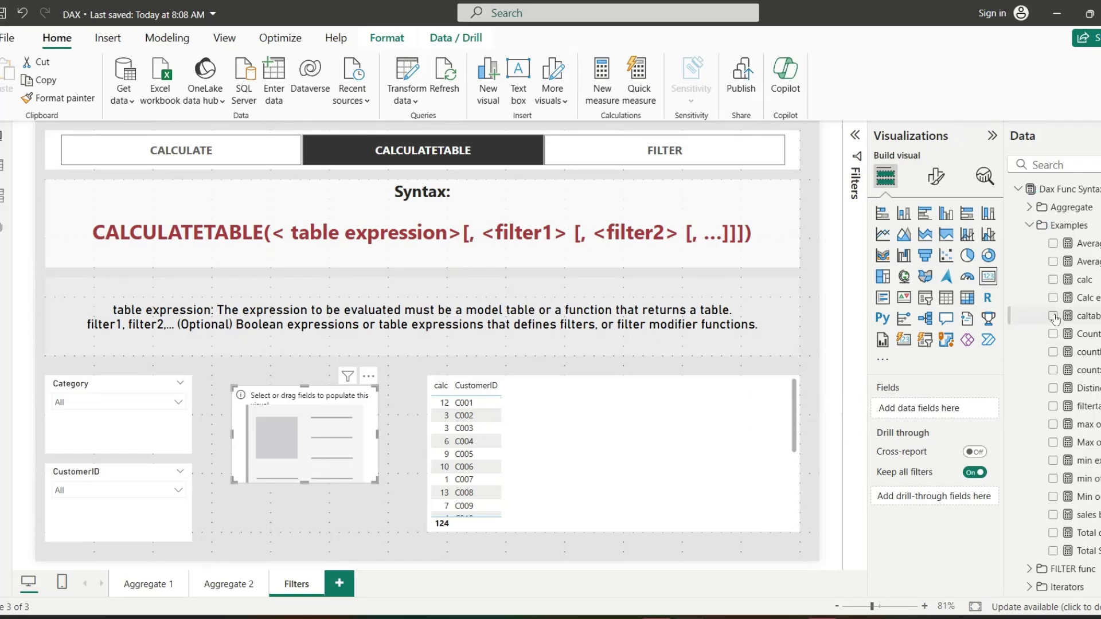
click(1053, 316)
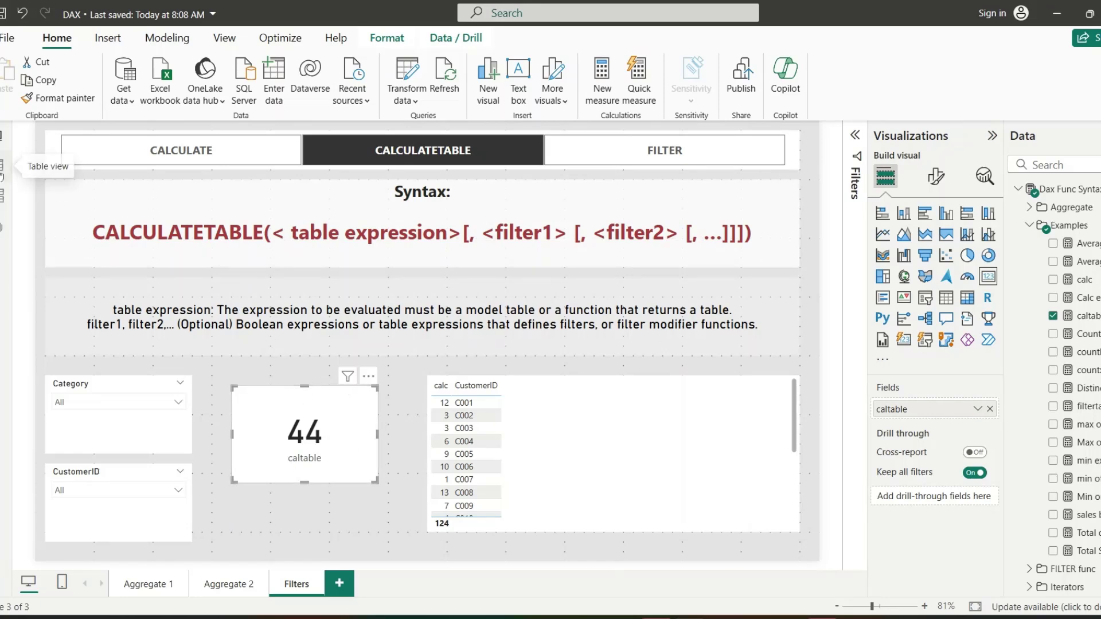
click(3, 166)
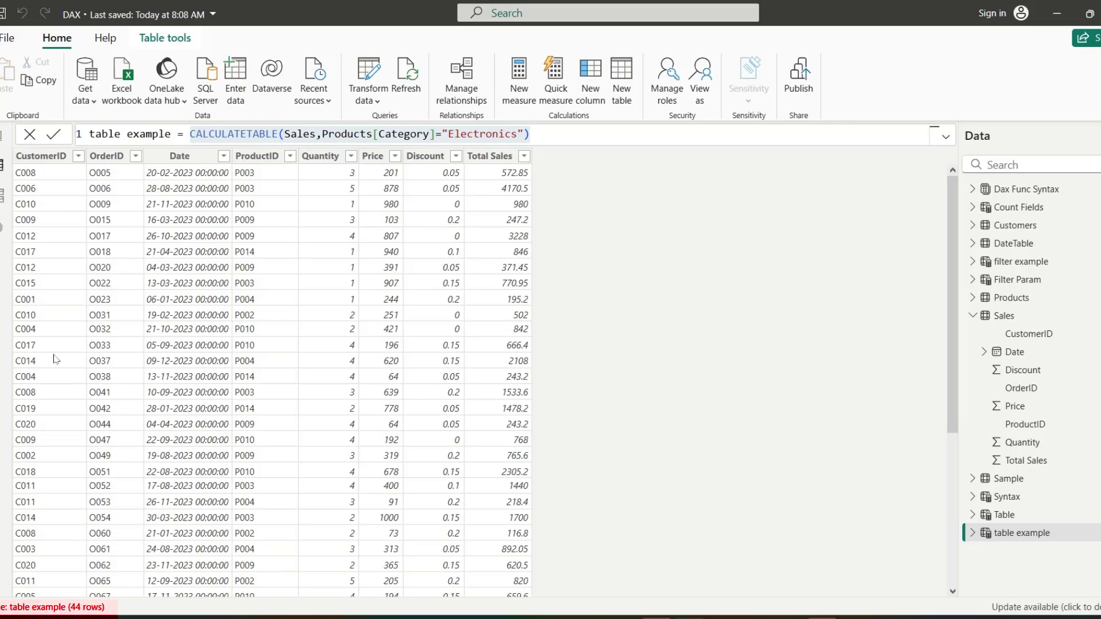
click(3, 138)
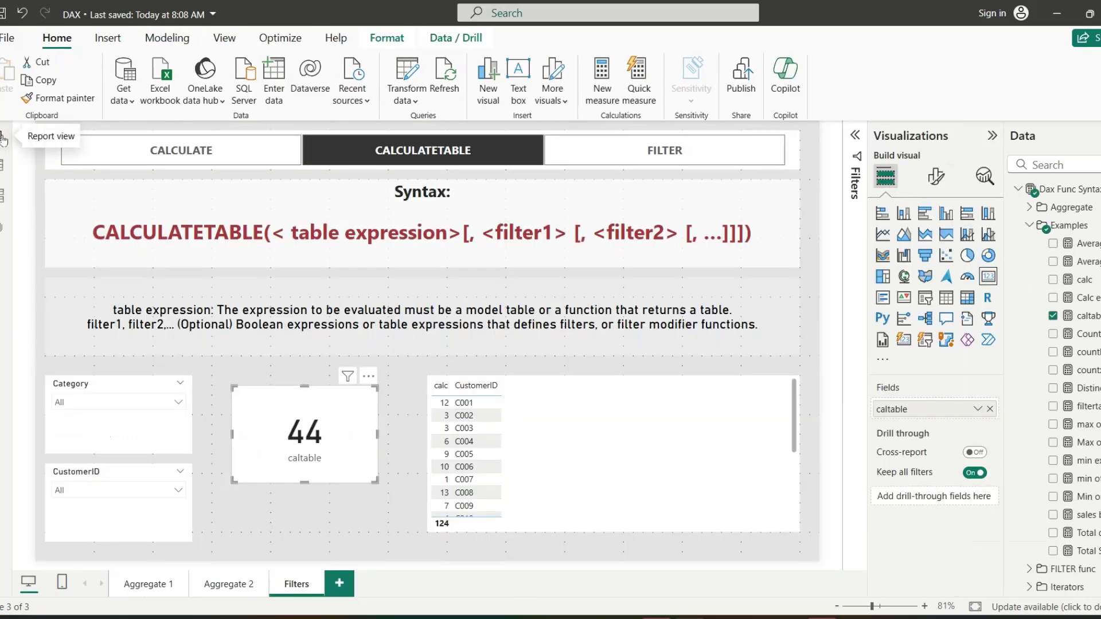
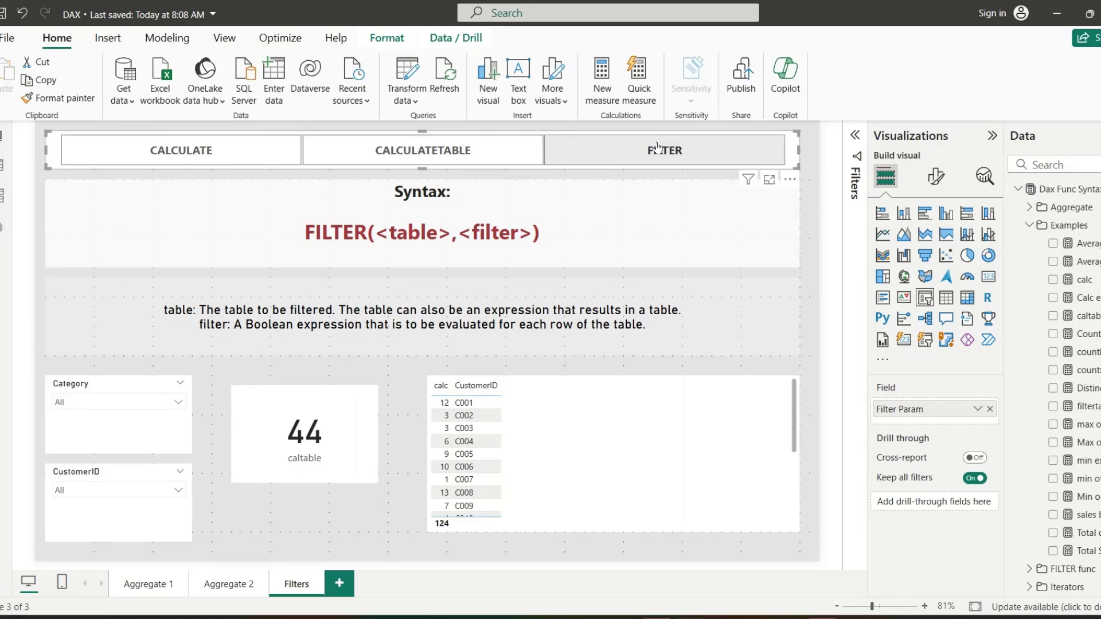
Step: Show the FILTER syntax on the Filters page, and open the data rows of the filter example table
click(657, 146)
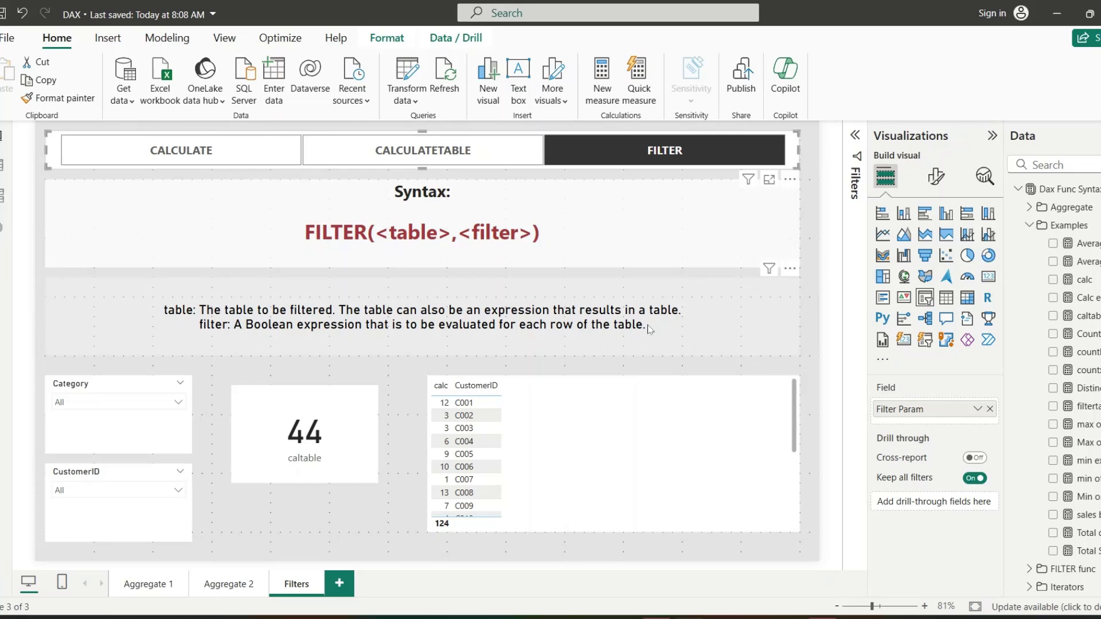
click(2, 166)
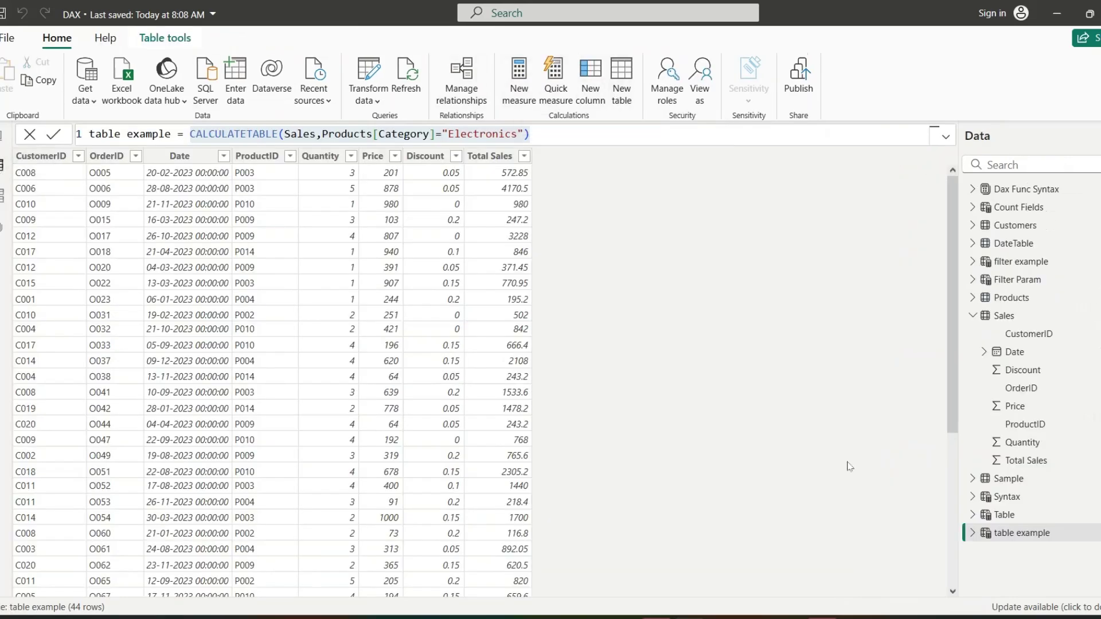
click(1021, 262)
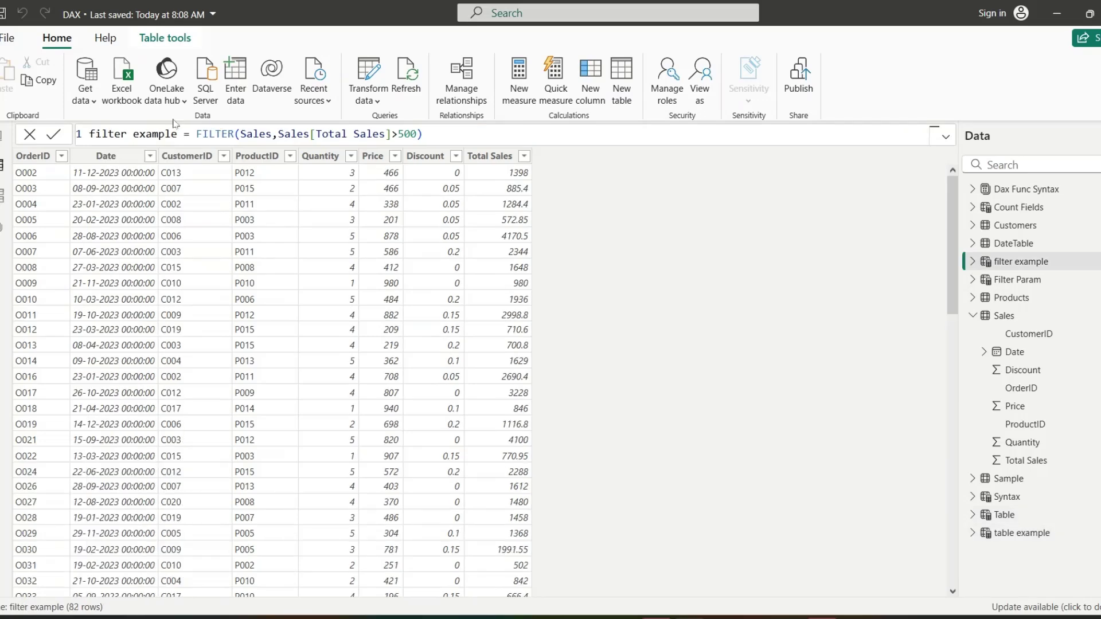
Step: Examine the formula of filter example, covering the FILTER function, its Sales table argument and the Sales[Total Sales]>500 condition
drag(195, 133, 438, 131)
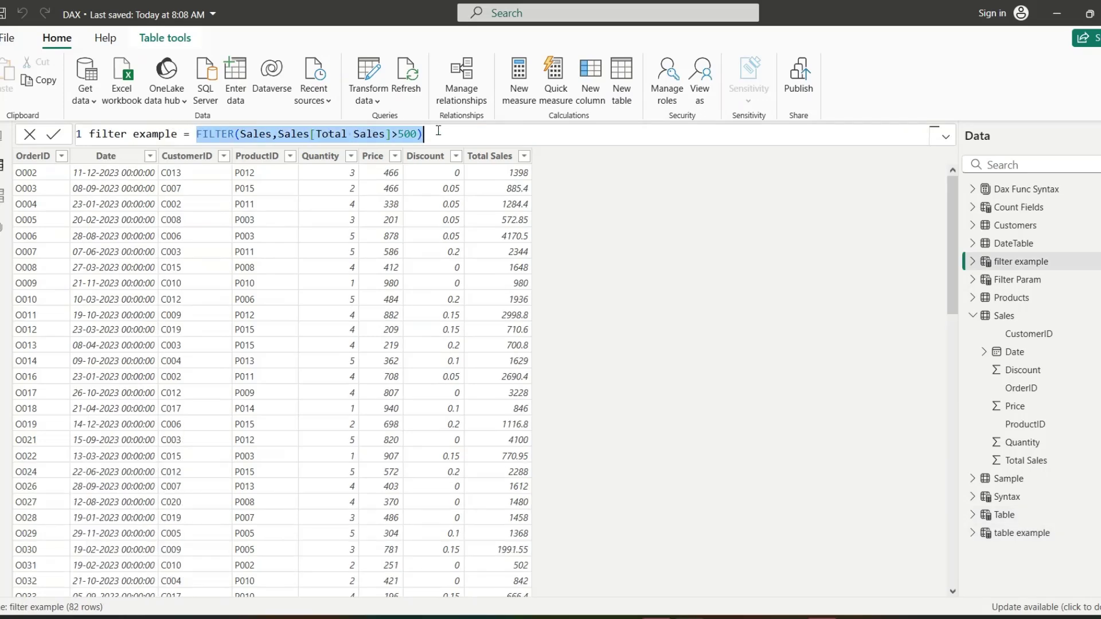
click(240, 134)
drag(240, 134, 417, 132)
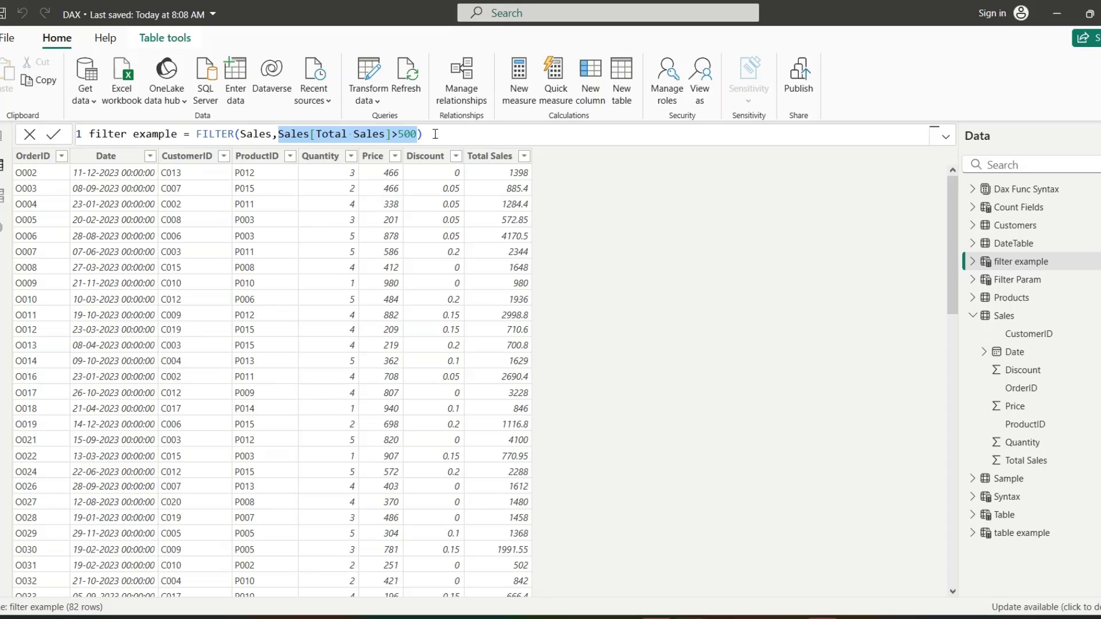
click(435, 133)
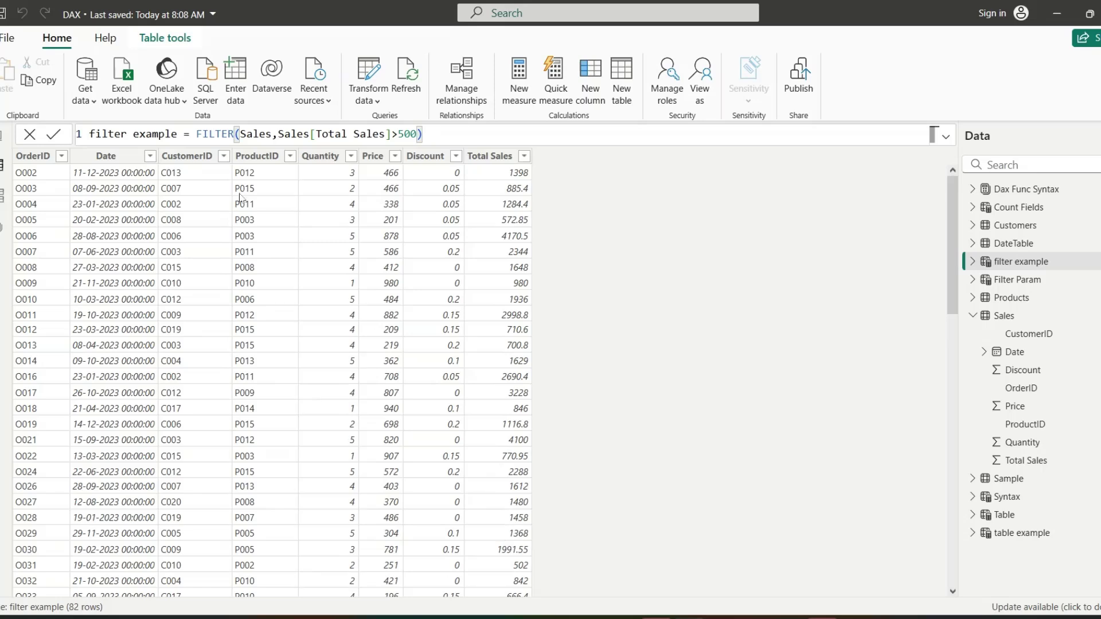
click(197, 133)
drag(197, 133, 427, 139)
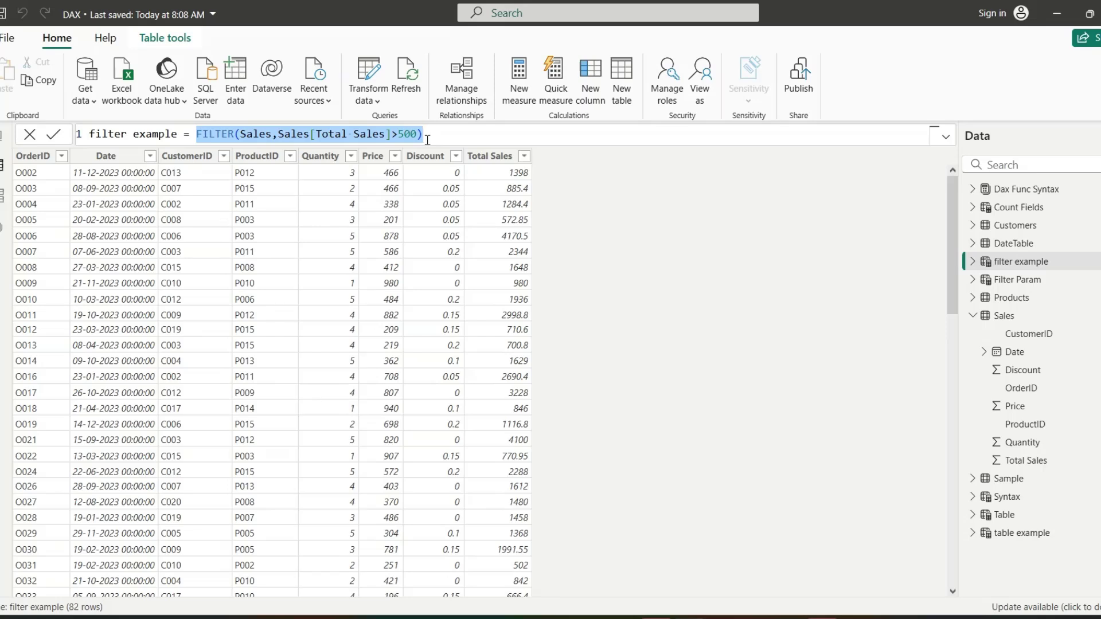
click(281, 473)
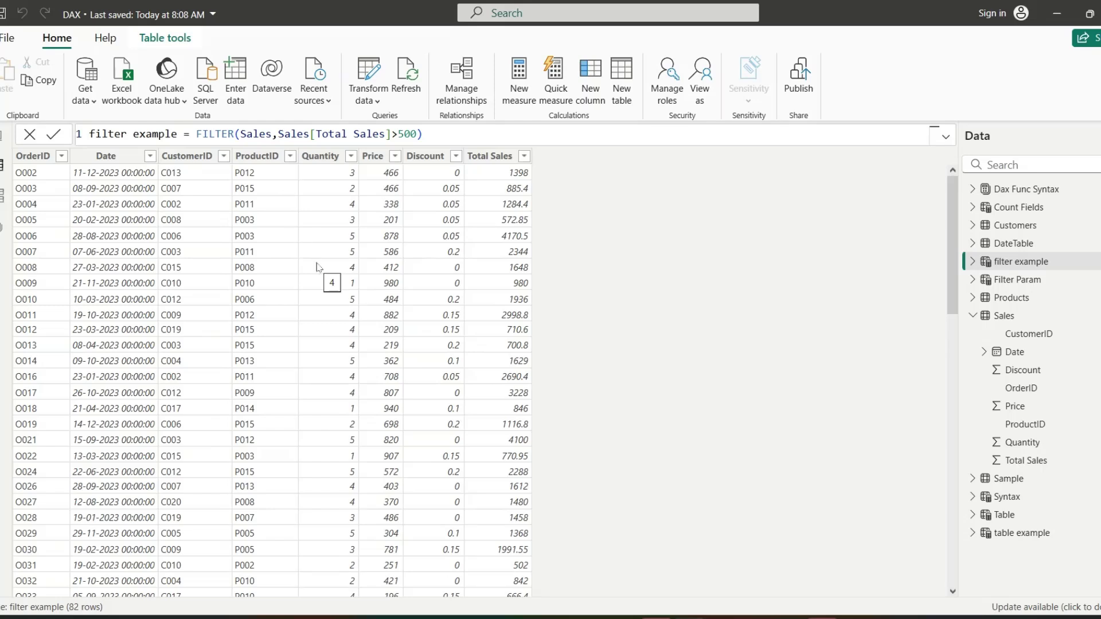
Step: Return to the report and review the filtertable measure's formula, including the FILTER call, its Sales table and CustomerID condition
click(2, 143)
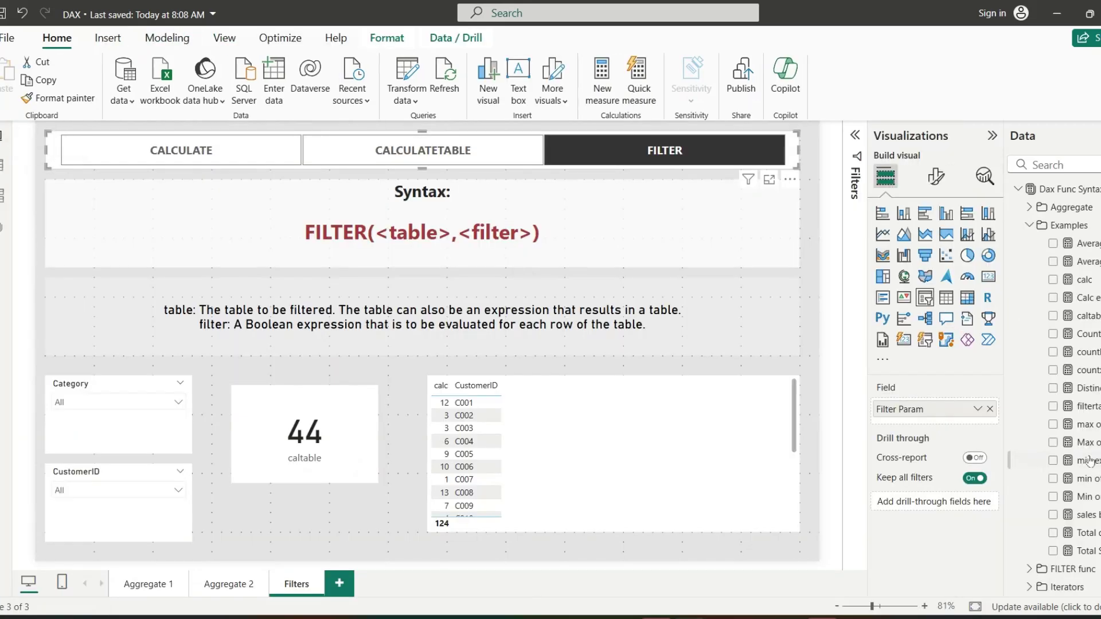
click(1092, 409)
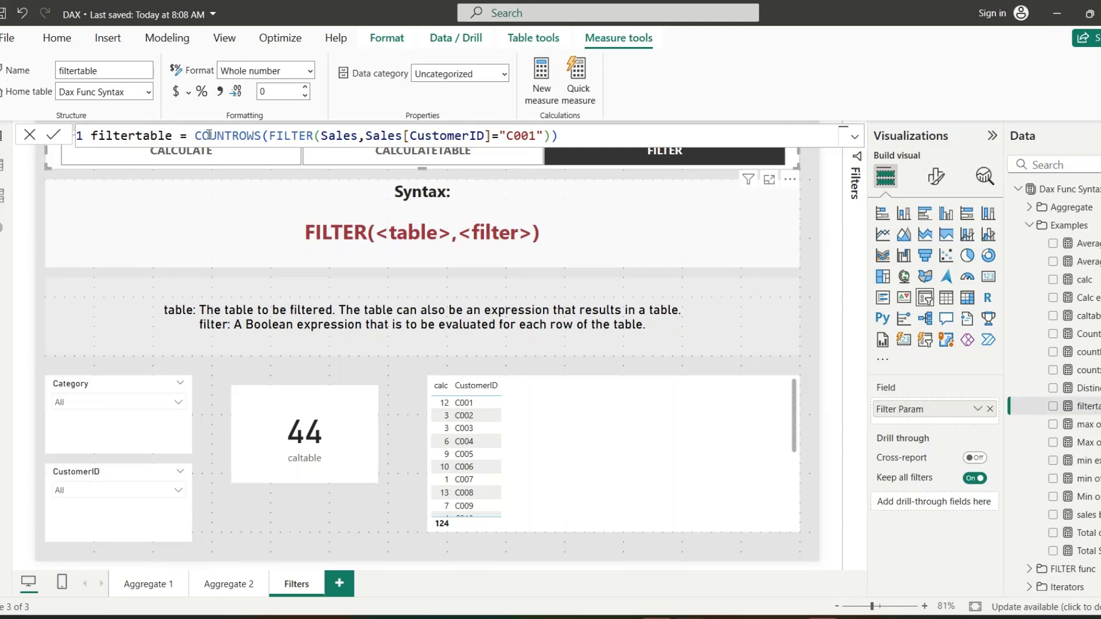
drag(195, 134, 549, 135)
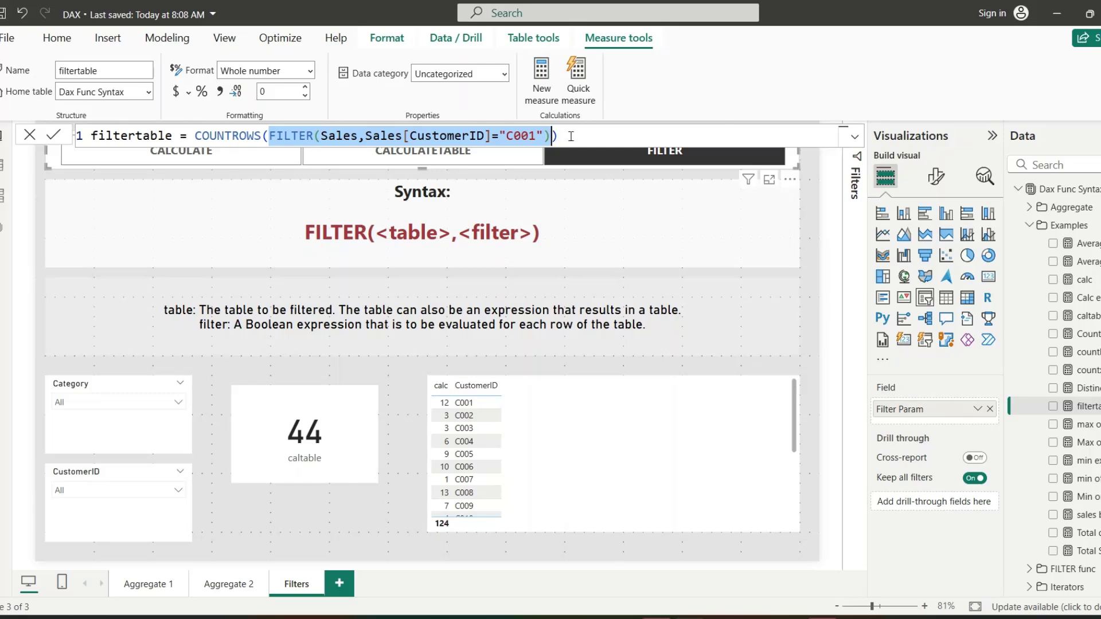
click(570, 136)
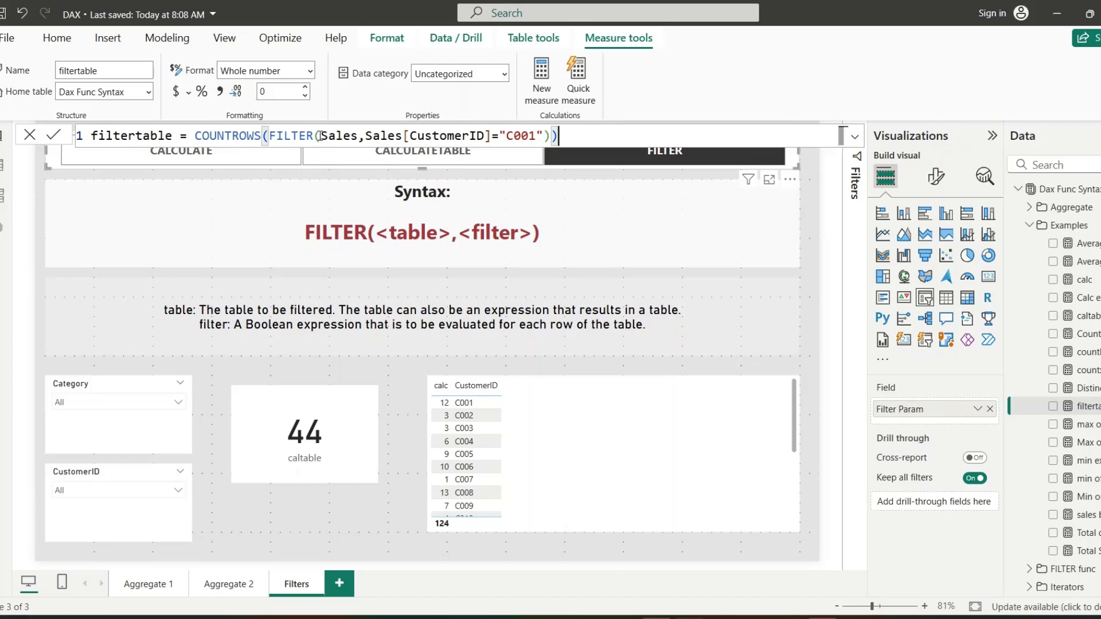
double_click(338, 135)
drag(402, 135, 538, 135)
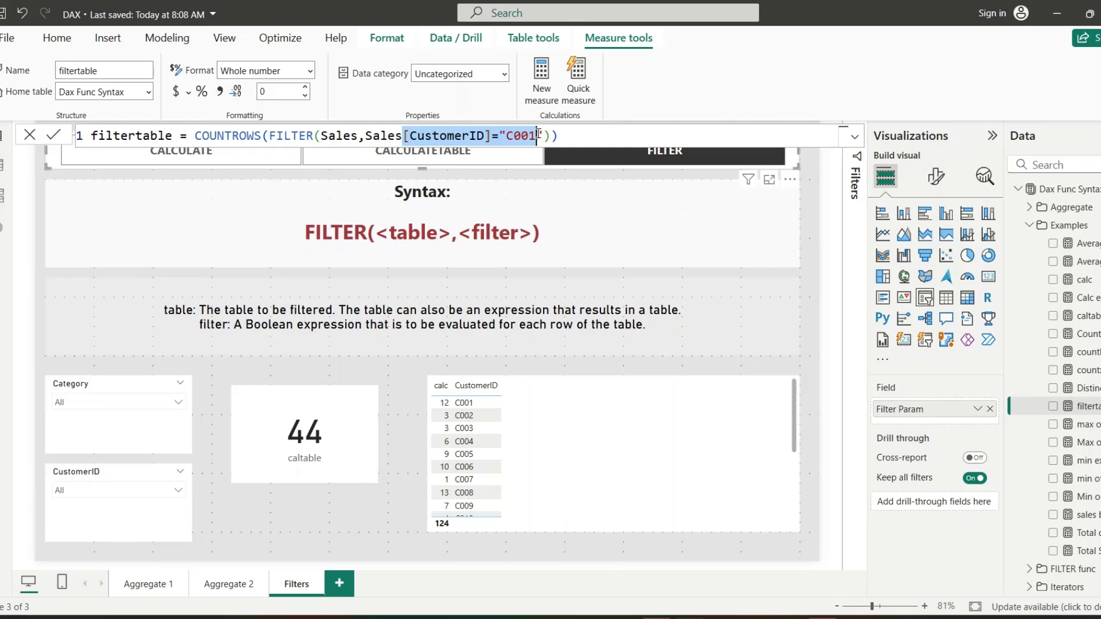
click(555, 135)
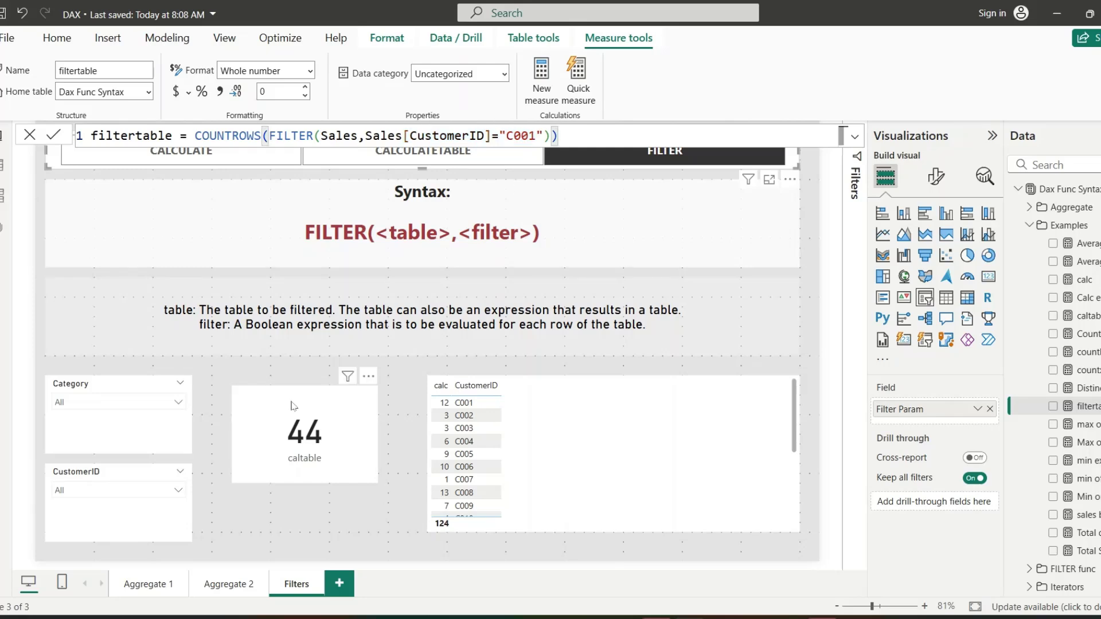
Step: Replace the caltable measure in the card with filtertable and switch to the table data rows
click(315, 407)
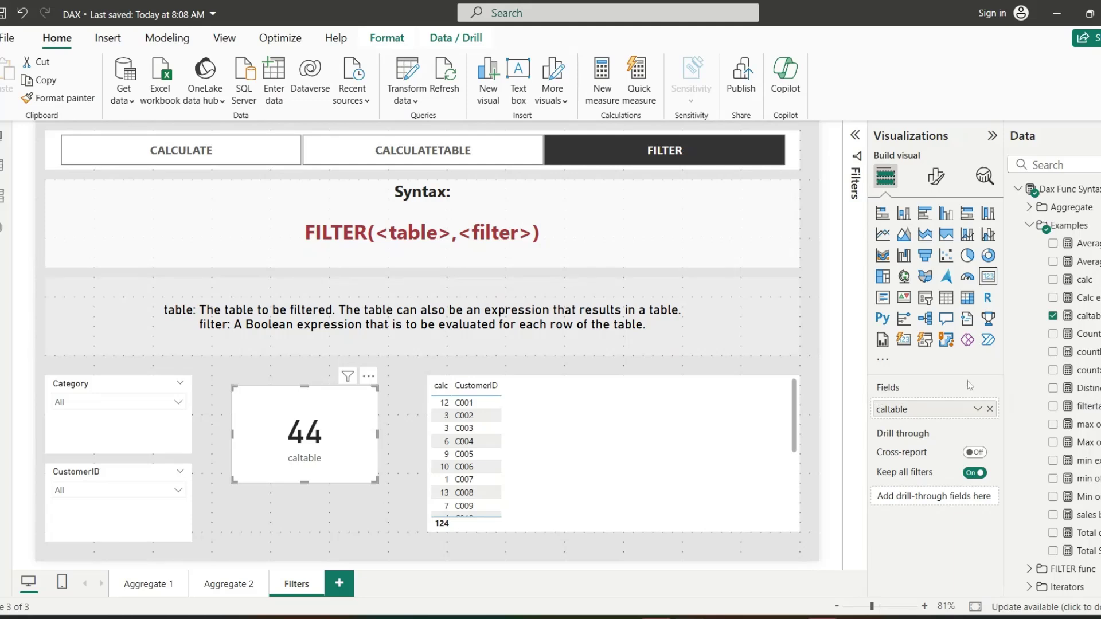
click(990, 409)
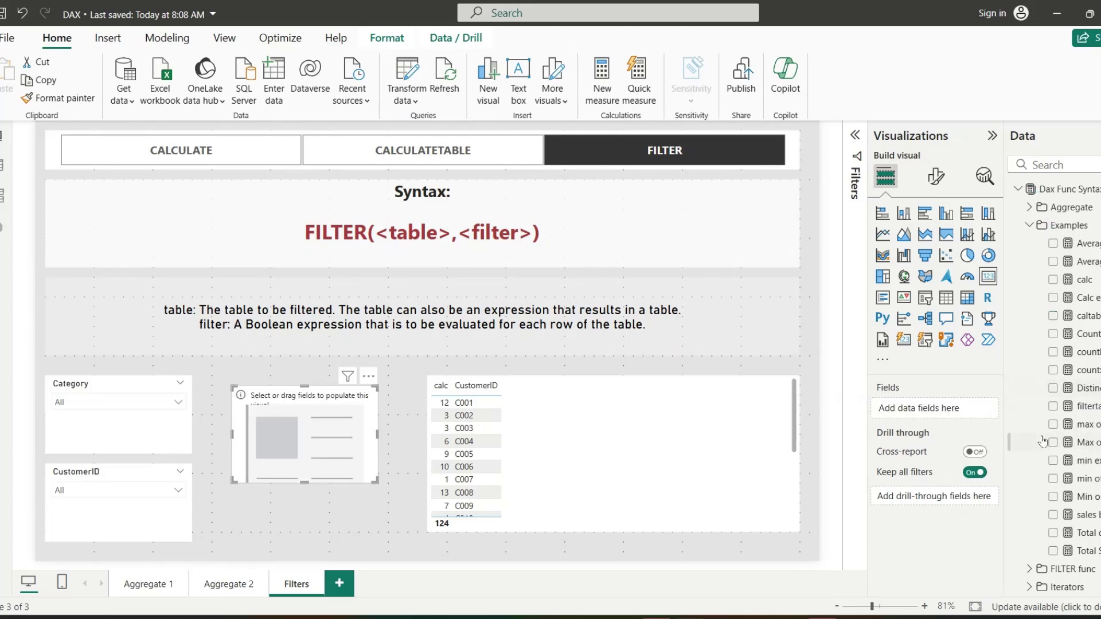
click(1053, 407)
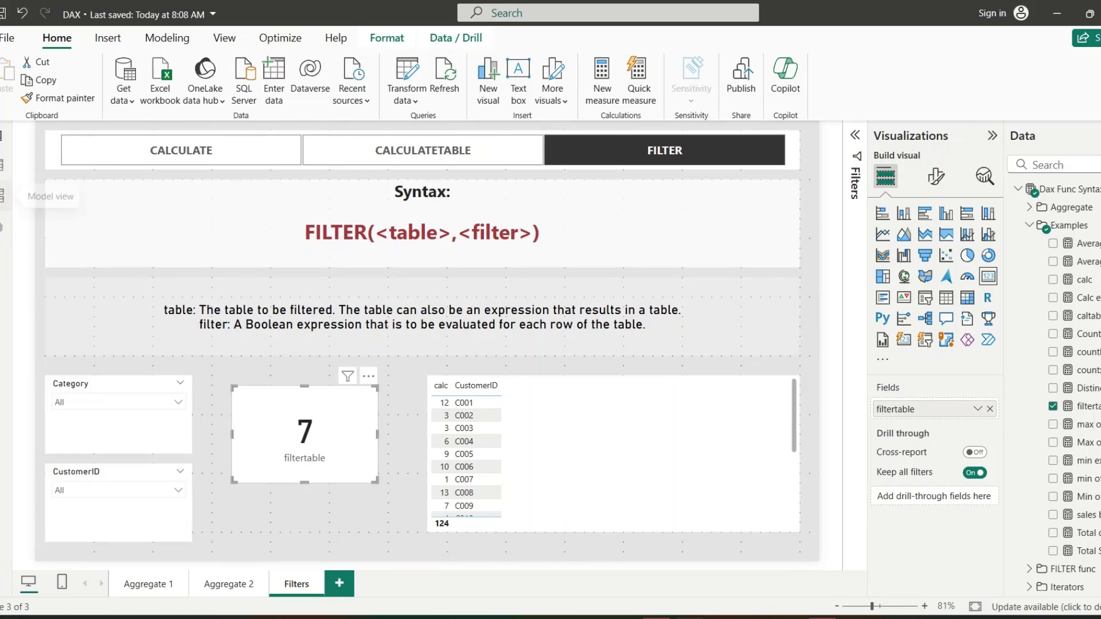
click(3, 165)
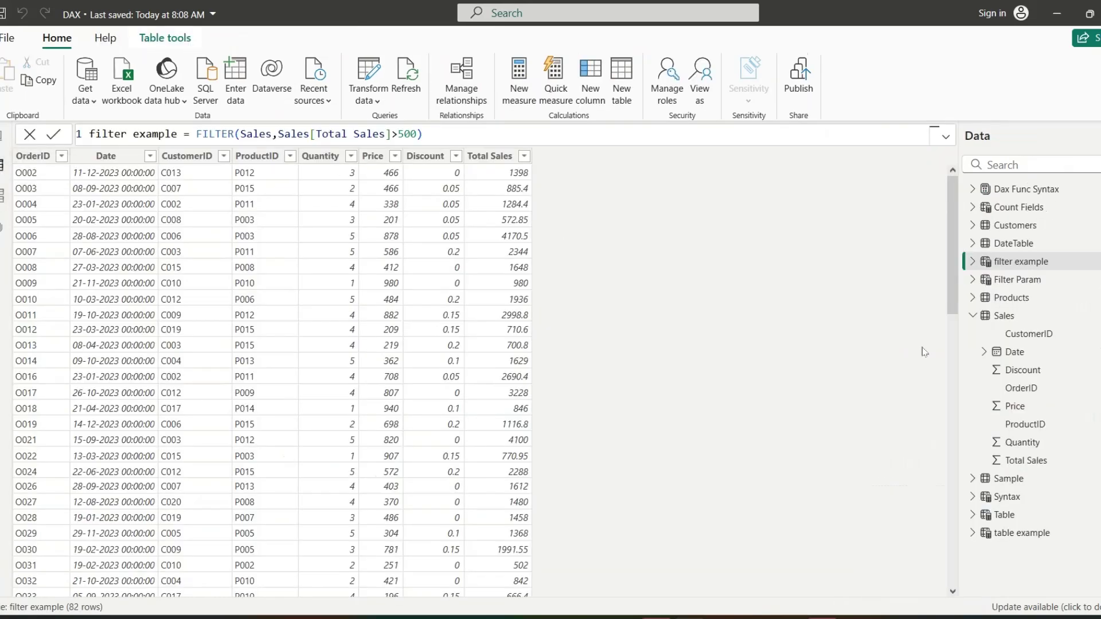
Step: Filter the Sales table's CustomerID column to the first customer in the list, and return to the report
click(1029, 315)
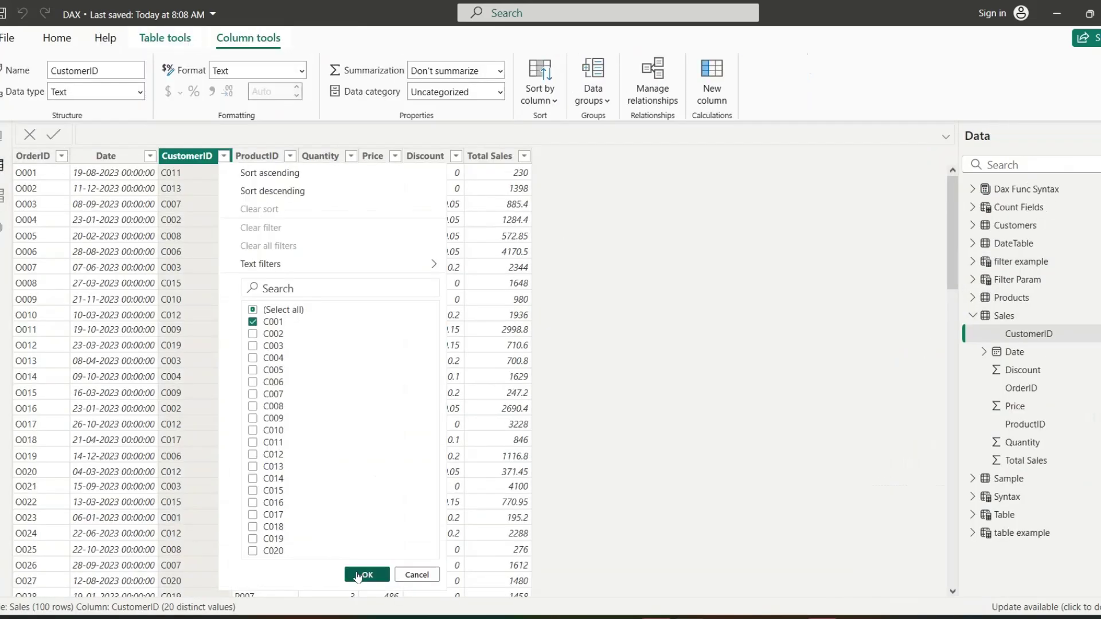
click(358, 574)
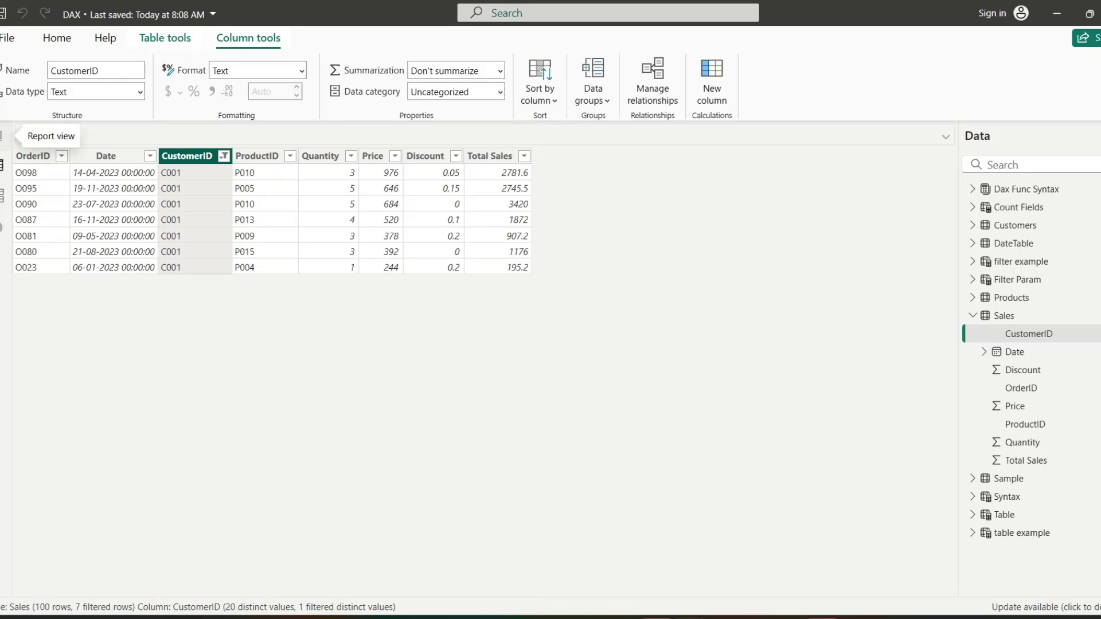
click(3, 136)
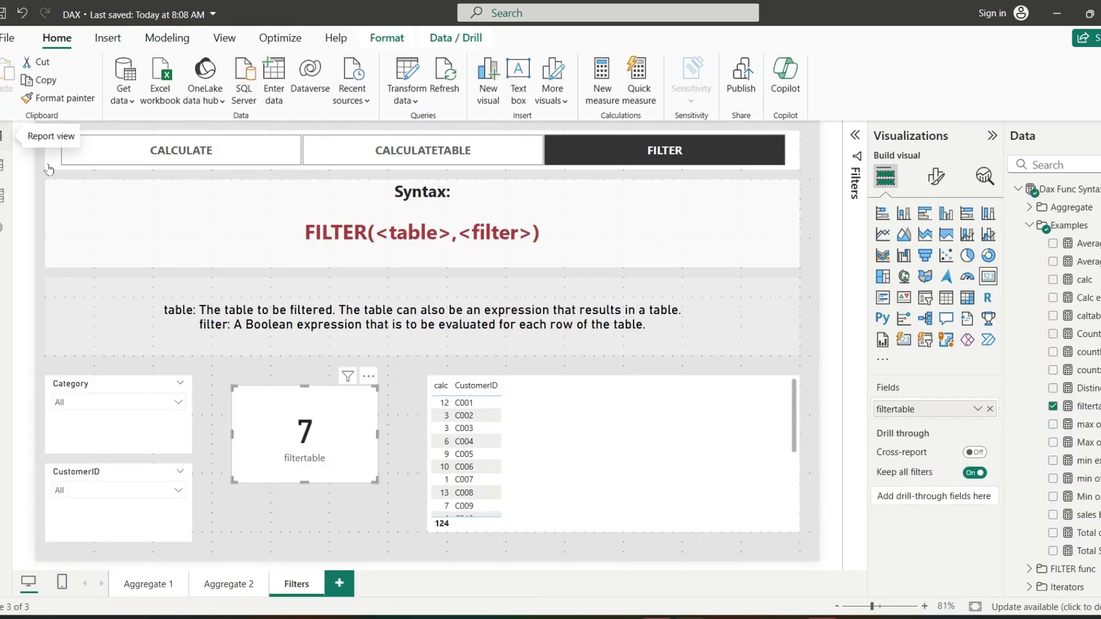
Step: Test the filtertable card by filtering the CustomerID slicer to the second customer, and switch it to the first customer
click(138, 517)
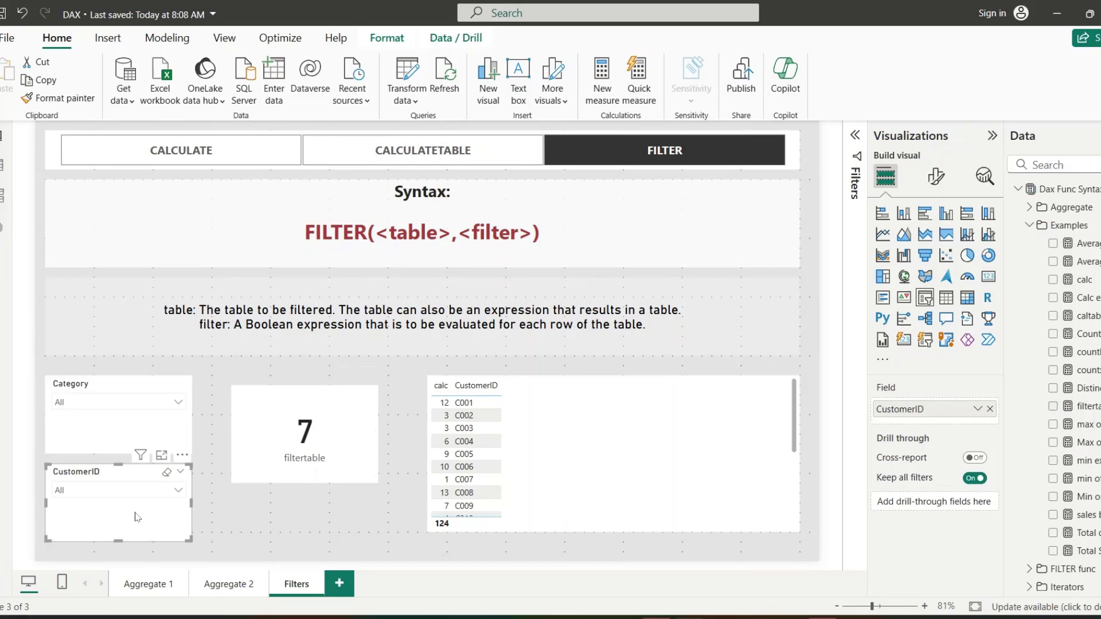
click(98, 497)
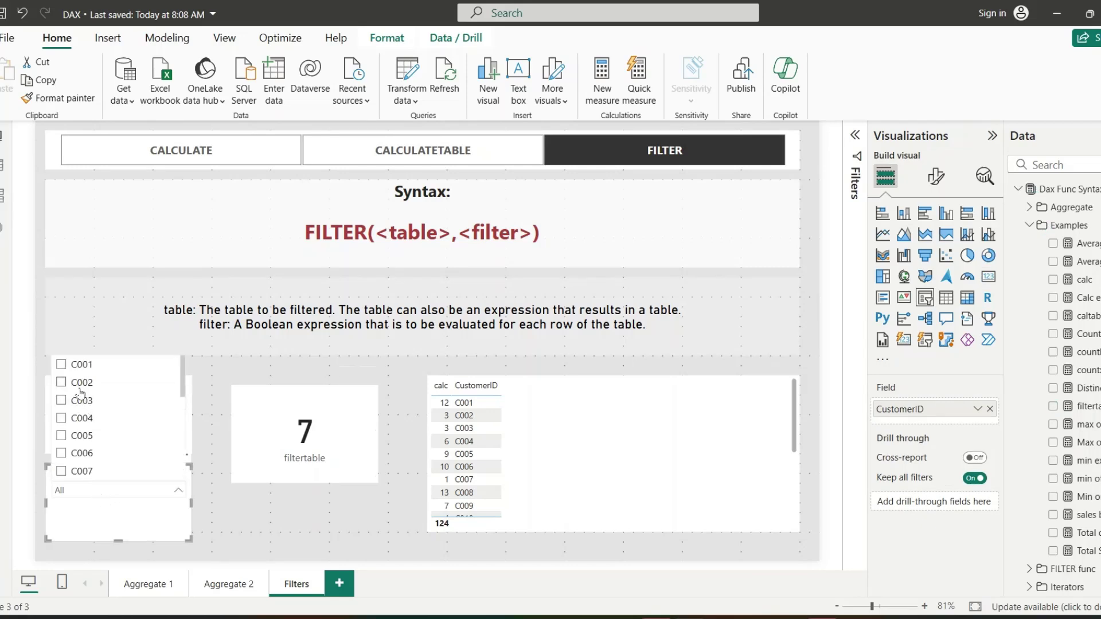
click(81, 387)
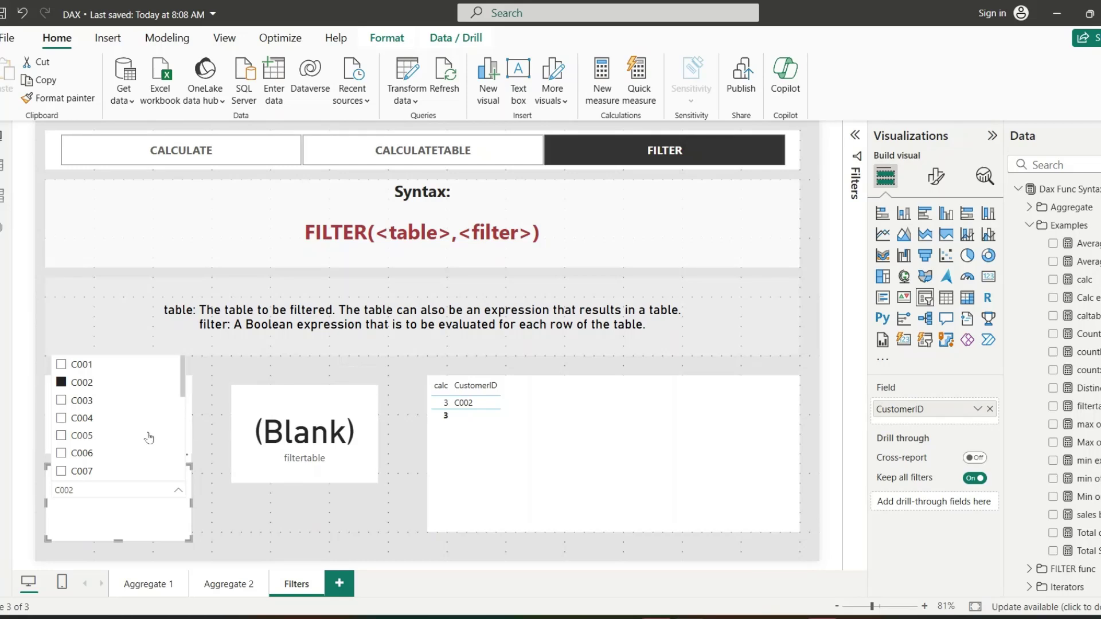
click(64, 366)
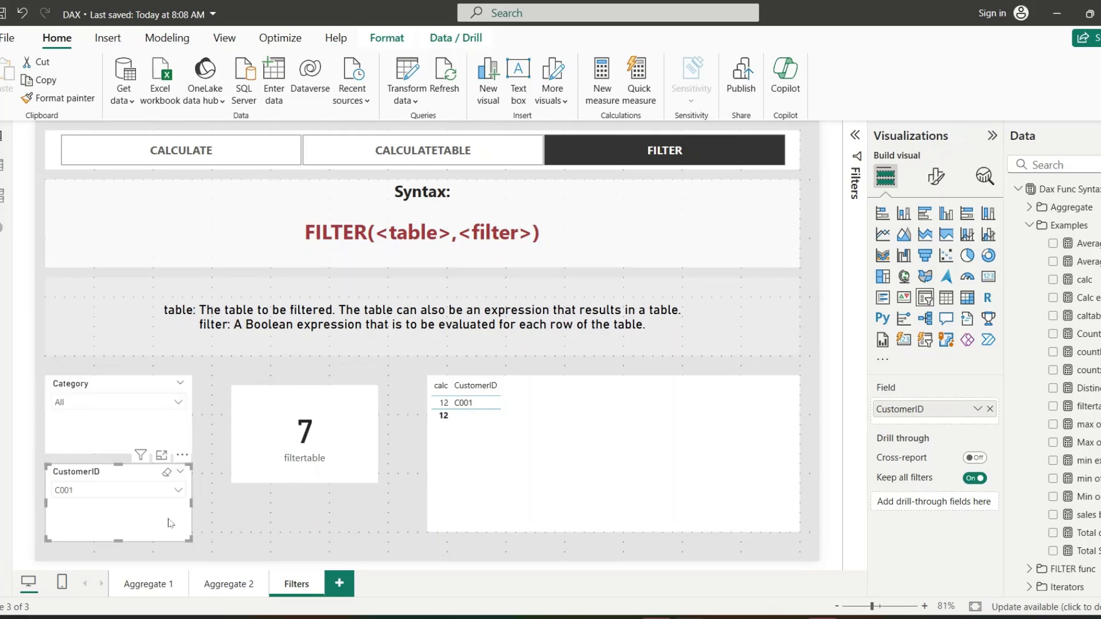
Step: Move the filtertable card lower on the page and place a matching caltable card above it, with the CustomerID slicer cleared
drag(310, 435, 355, 496)
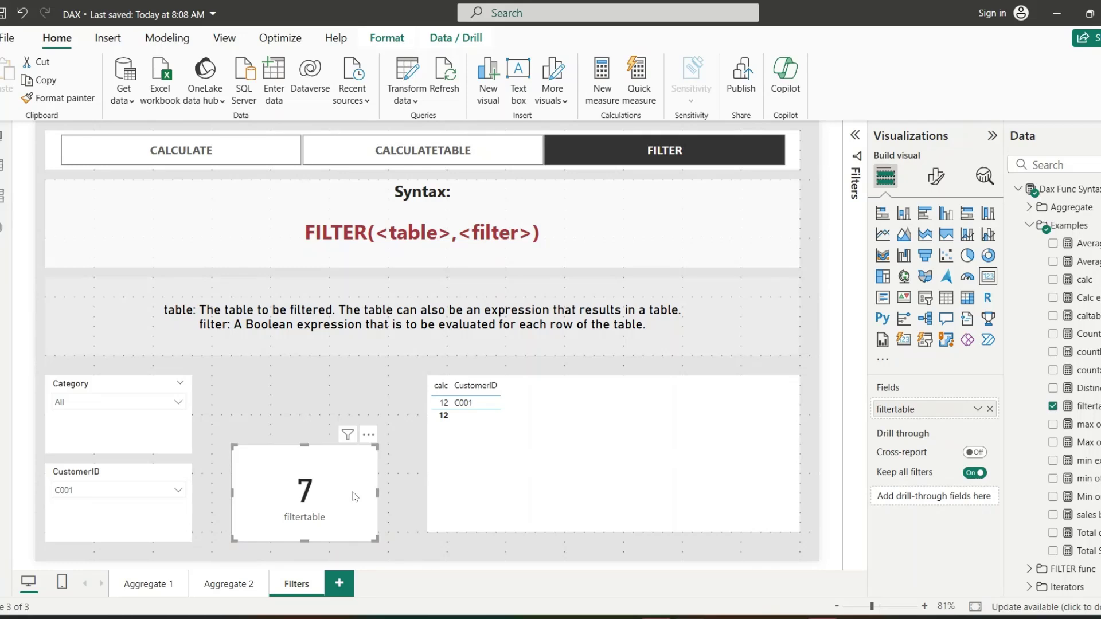
key(ctrl+z)
click(259, 403)
Step: Review the caltable measure's formula, covering the CALCULATETABLE function and its "Electronics" category condition
click(1092, 317)
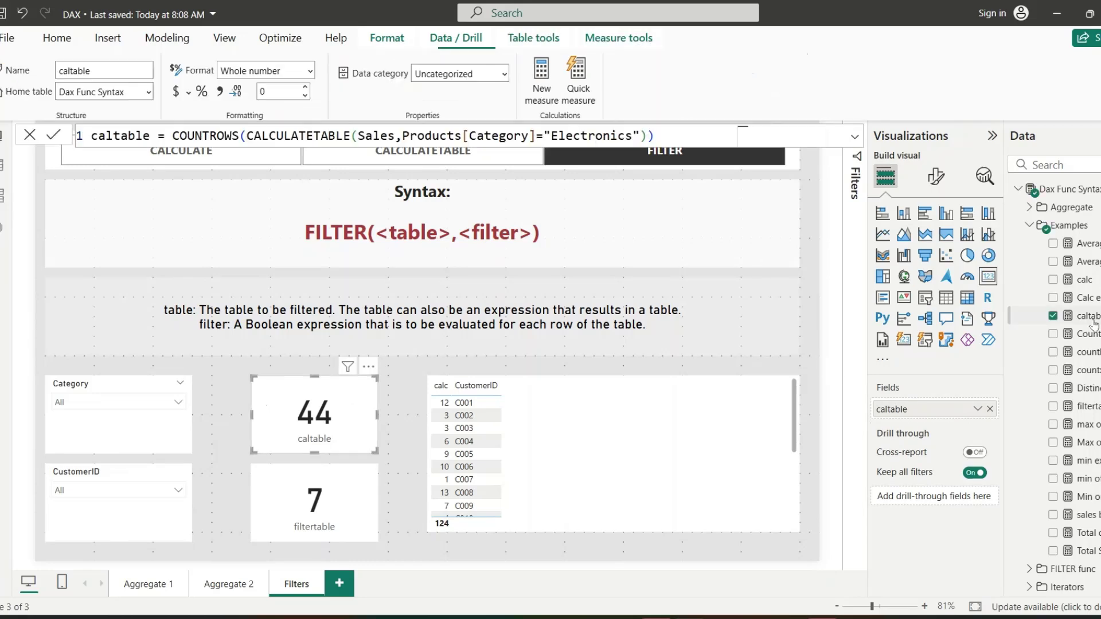
click(298, 140)
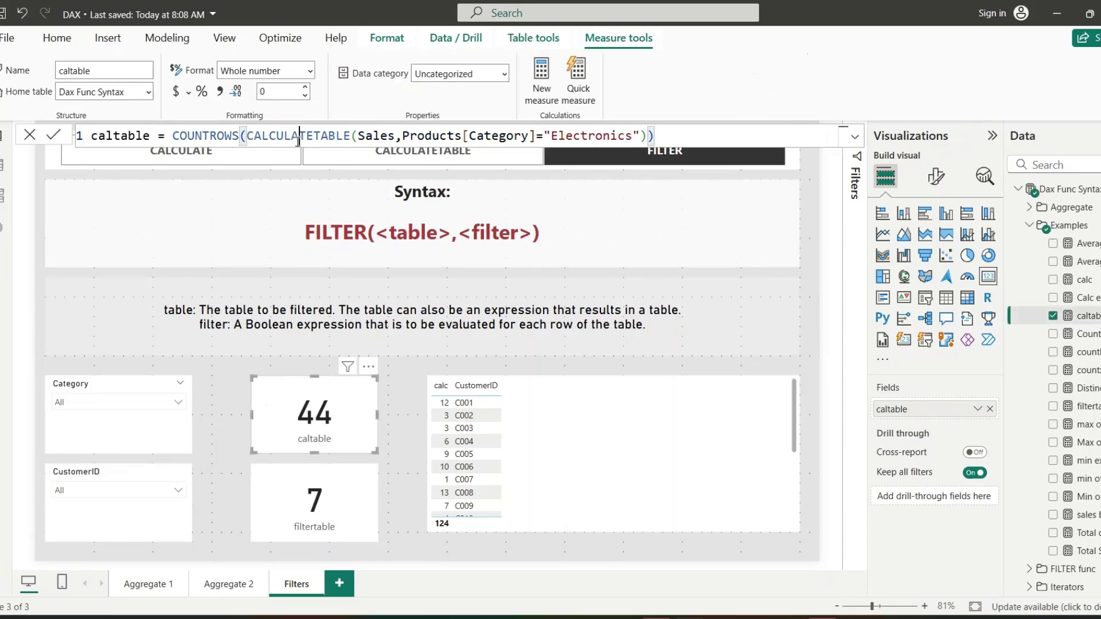
double_click(298, 138)
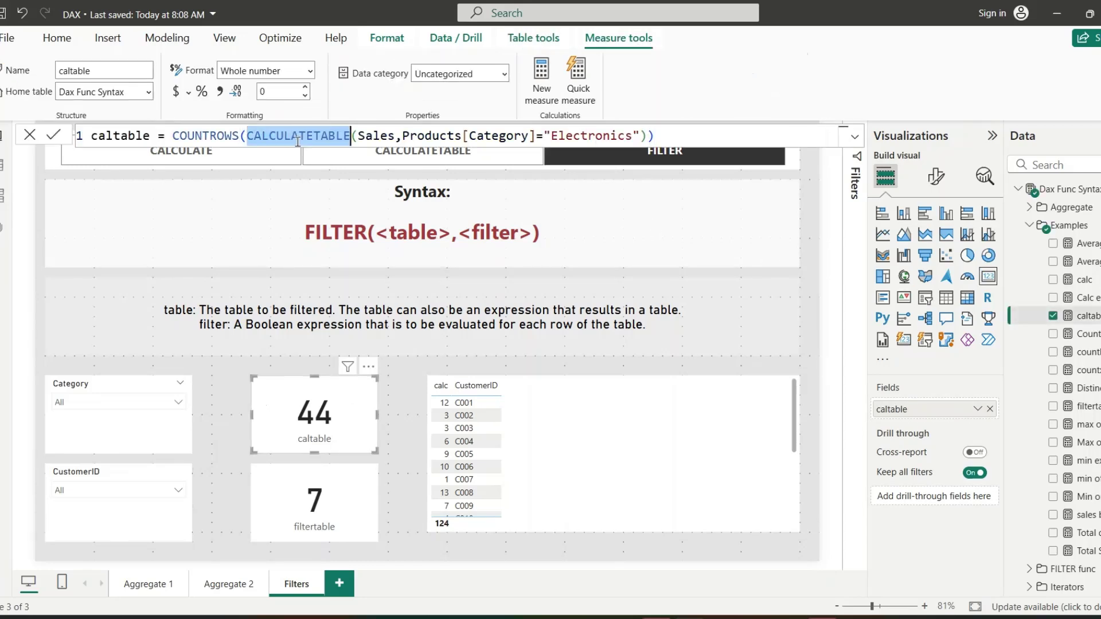
double_click(587, 137)
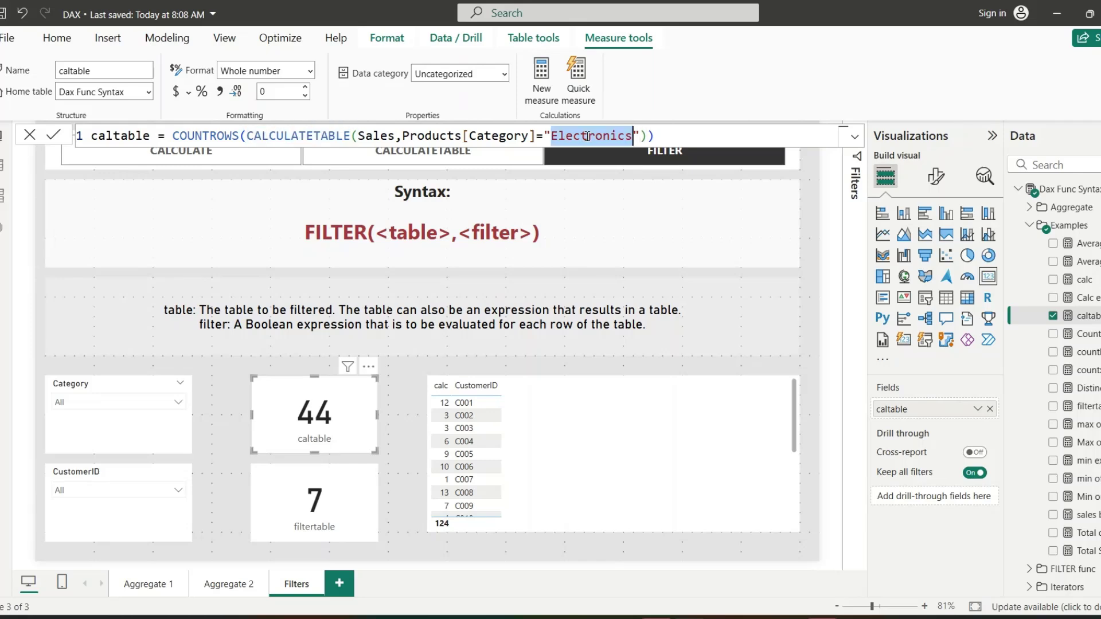
Step: Compare the two cards with the Category slicer set to Accessories, Entertainment, Furniture and Networking in turn, and clear the slicer
click(136, 406)
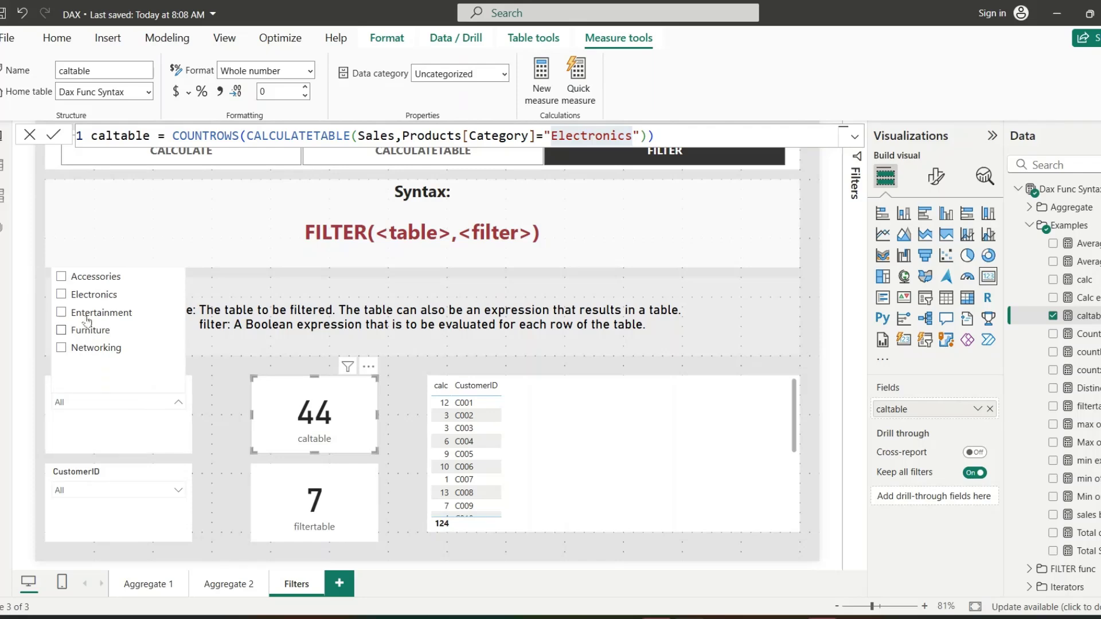
click(61, 278)
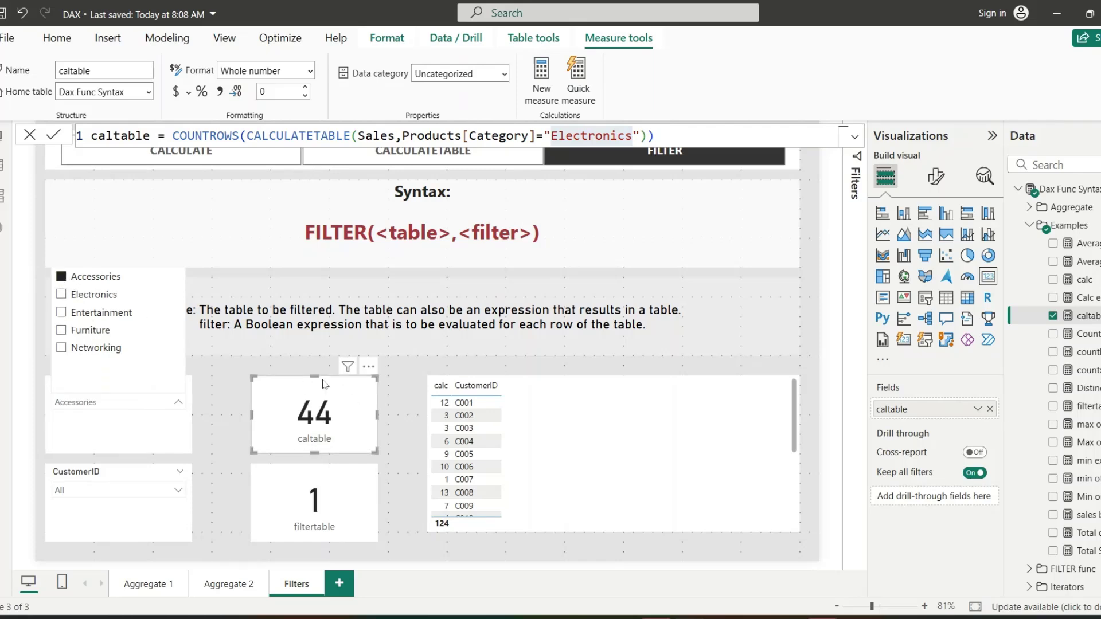
click(62, 313)
click(61, 331)
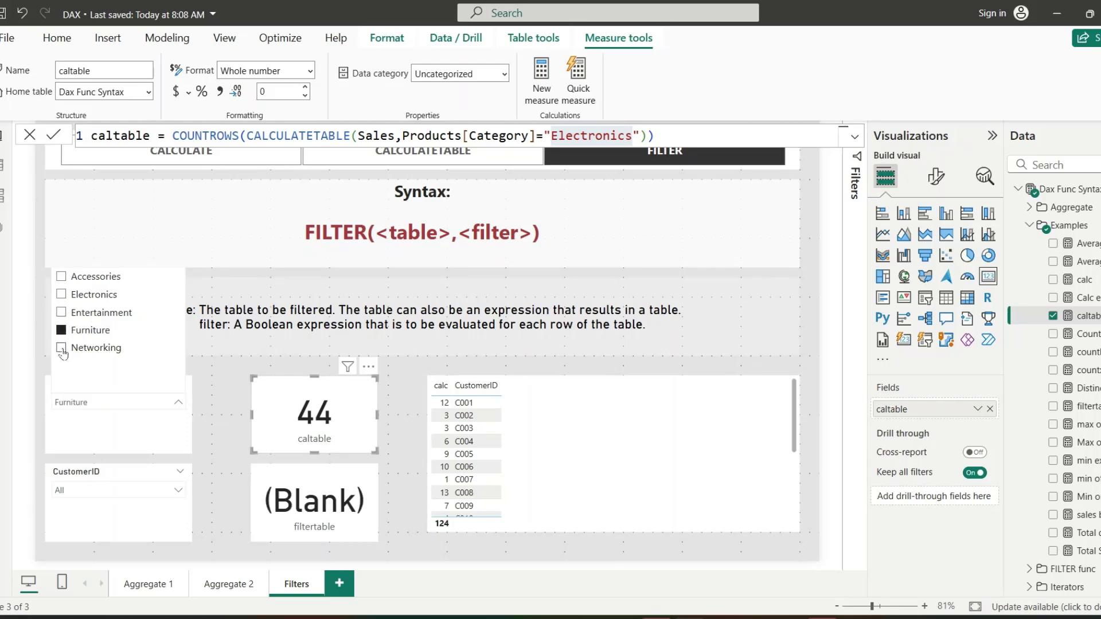
click(62, 349)
click(96, 429)
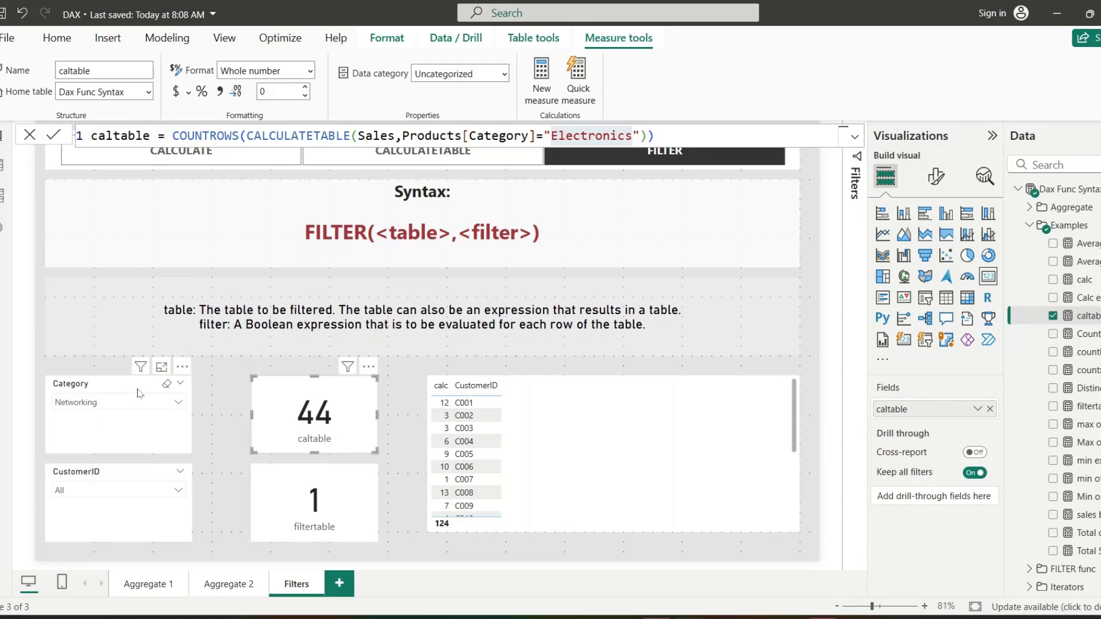
click(162, 366)
Step: Filter the CustomerID slicer to the second customer in the list and compare the filtertable and caltable cards
click(131, 528)
click(130, 500)
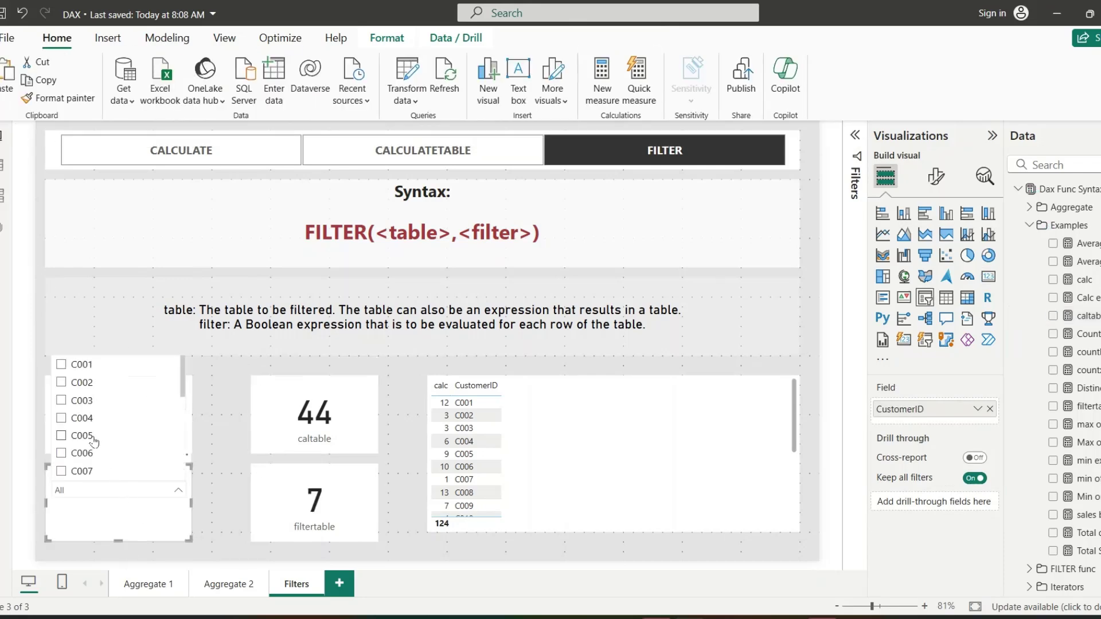
click(62, 383)
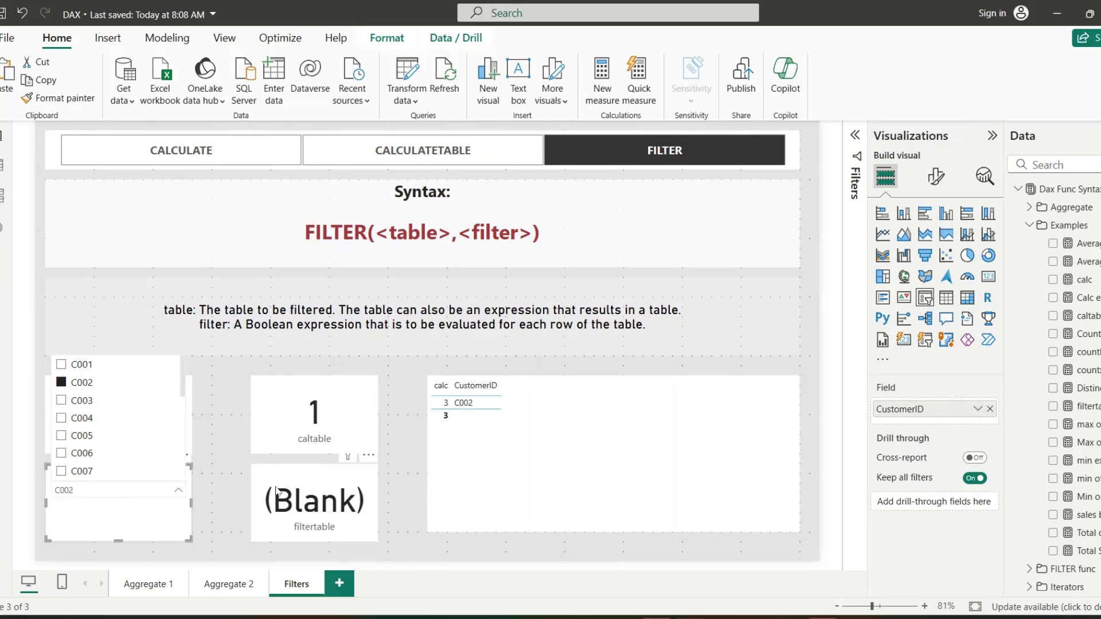
click(268, 536)
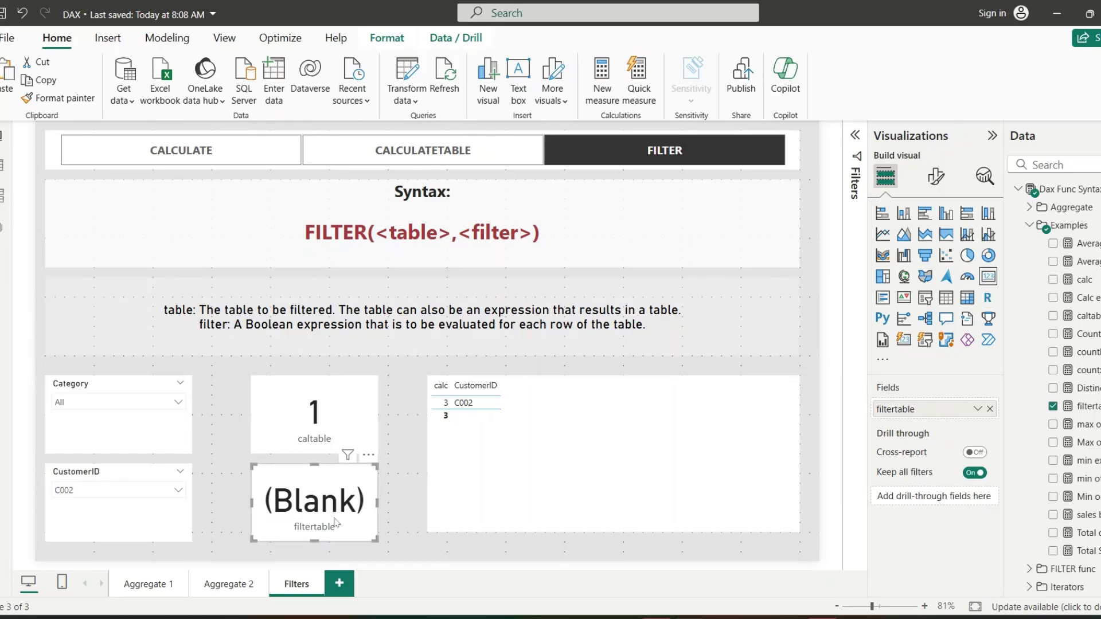
click(263, 443)
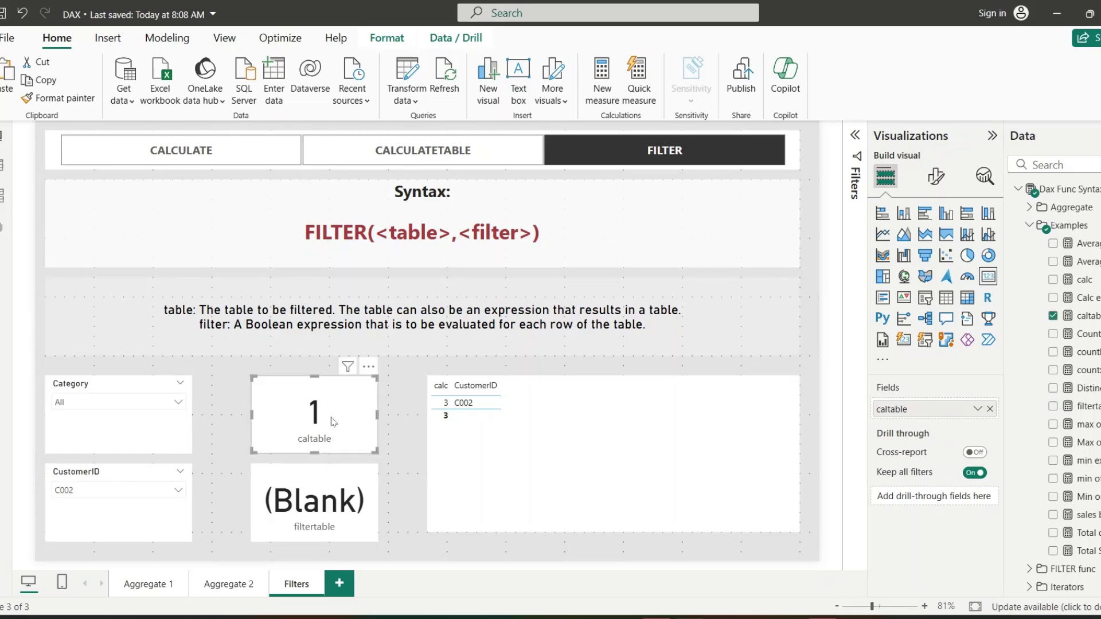